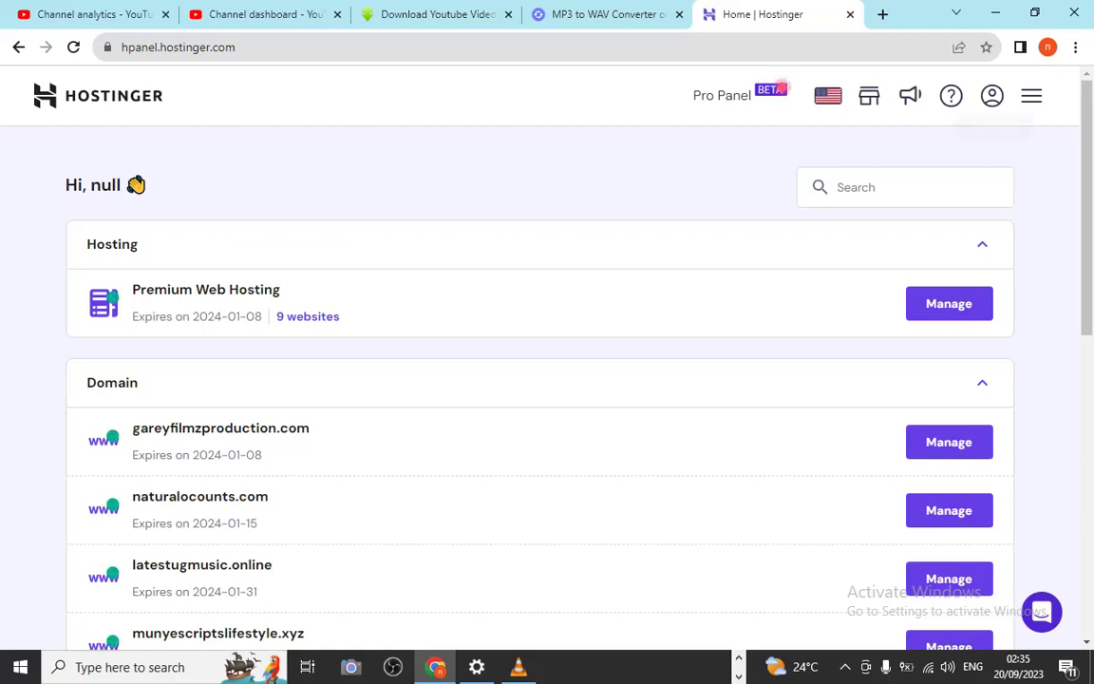
Go to Domains > Get a new domain from the hPanel menu and focus the domain search field
{"action": "left_click", "coordinate": [1031, 95]}
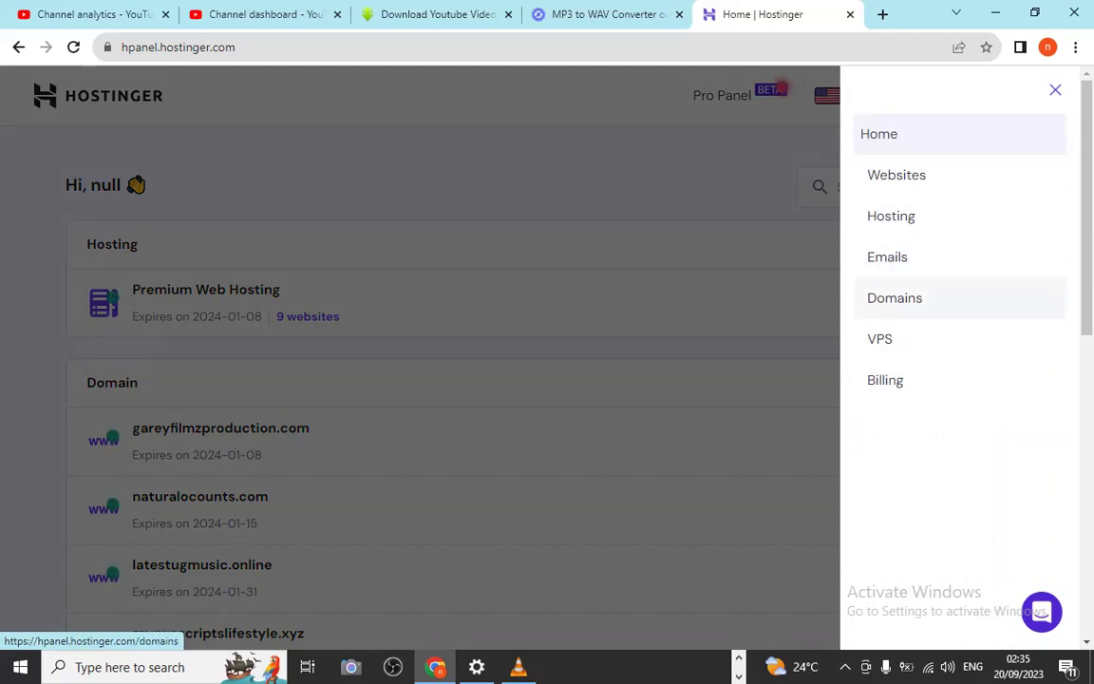
{"action": "left_click", "coordinate": [894, 297]}
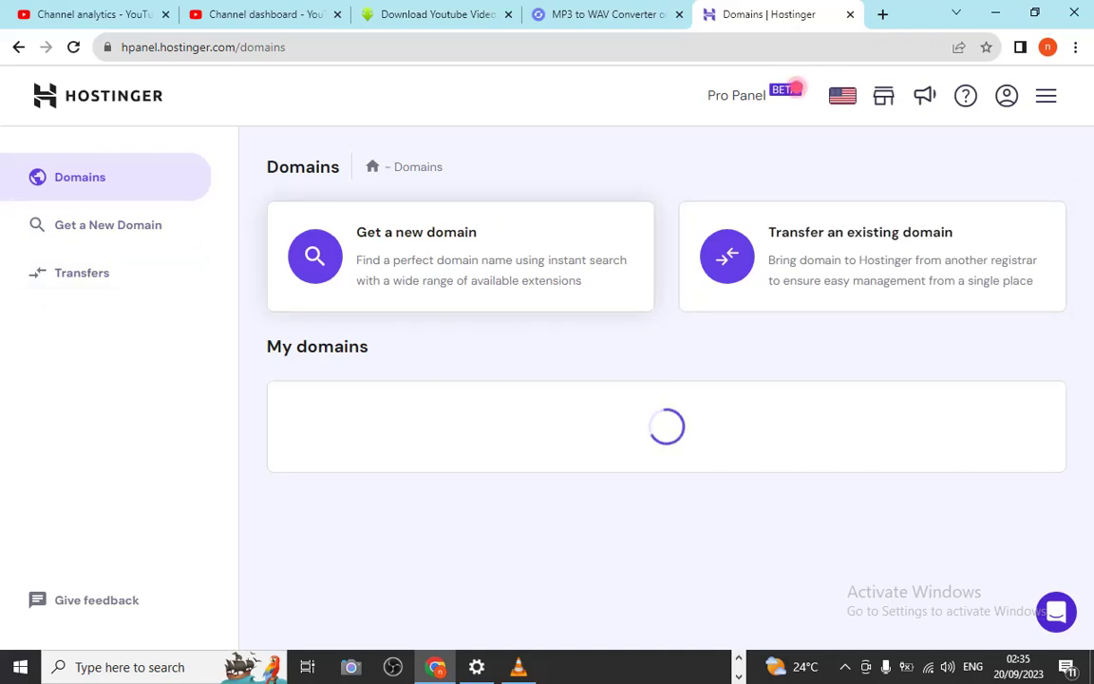
{"action": "left_click", "coordinate": [461, 256]}
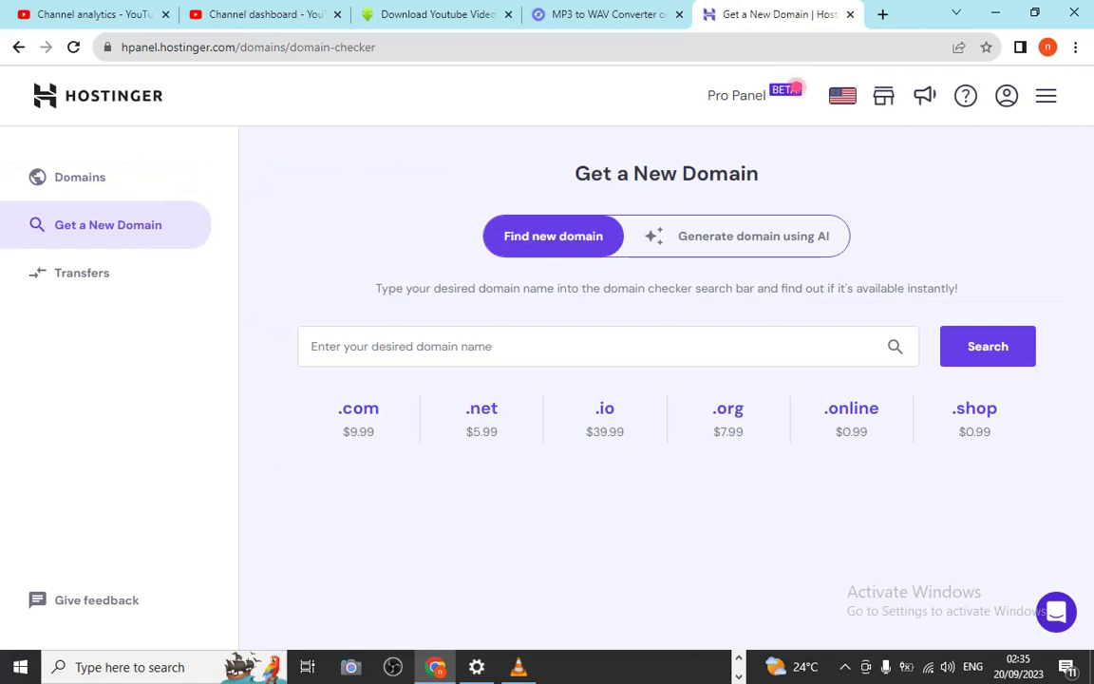
{"action": "left_click", "coordinate": [313, 345]}
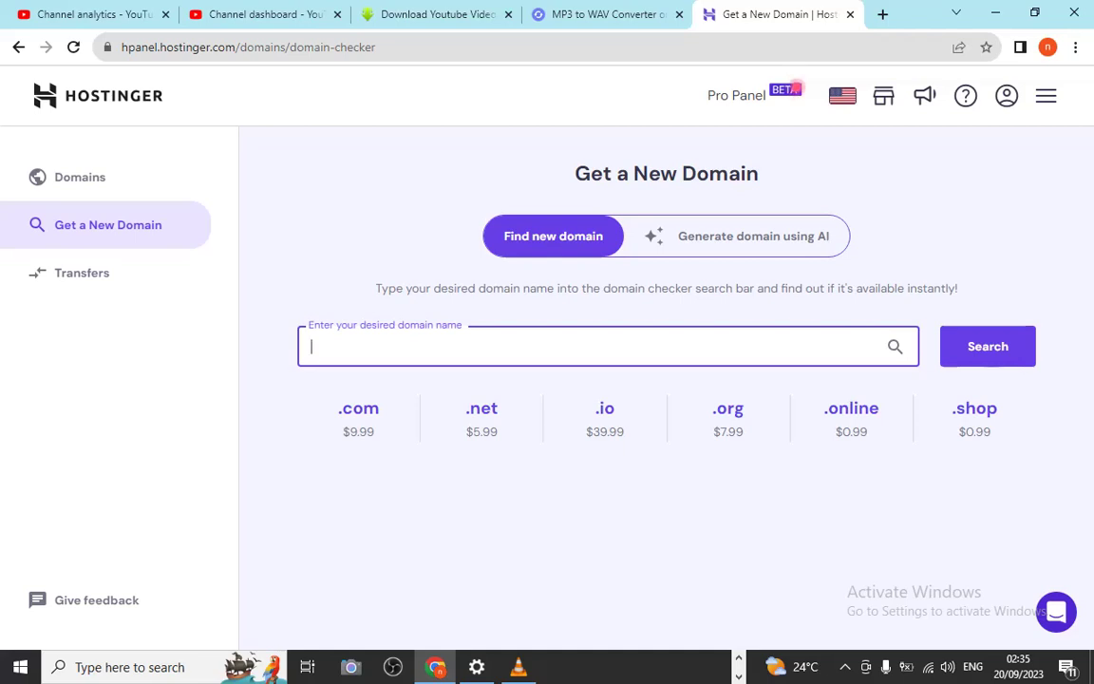
Enter 'tafutatravels' in the domain search and append the .shop extension
{"action": "left_click", "coordinate": [753, 236]}
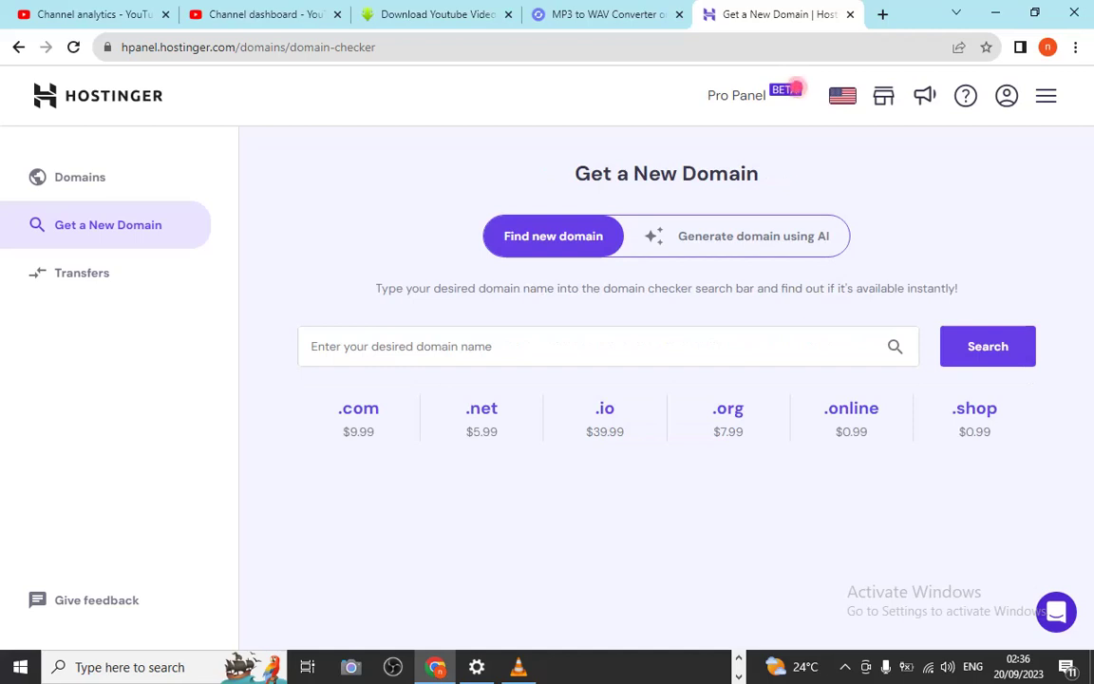
{"action": "left_click", "coordinate": [608, 345]}
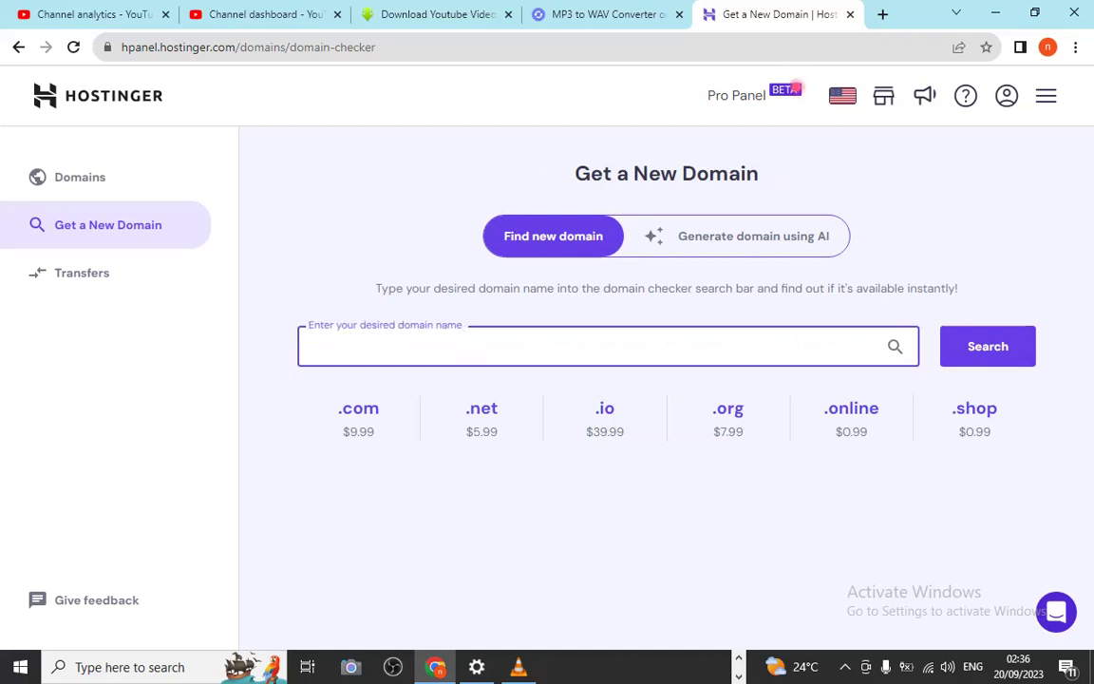
{"action": "type", "text": "tafuta"}
{"action": "type", "text": "travels"}
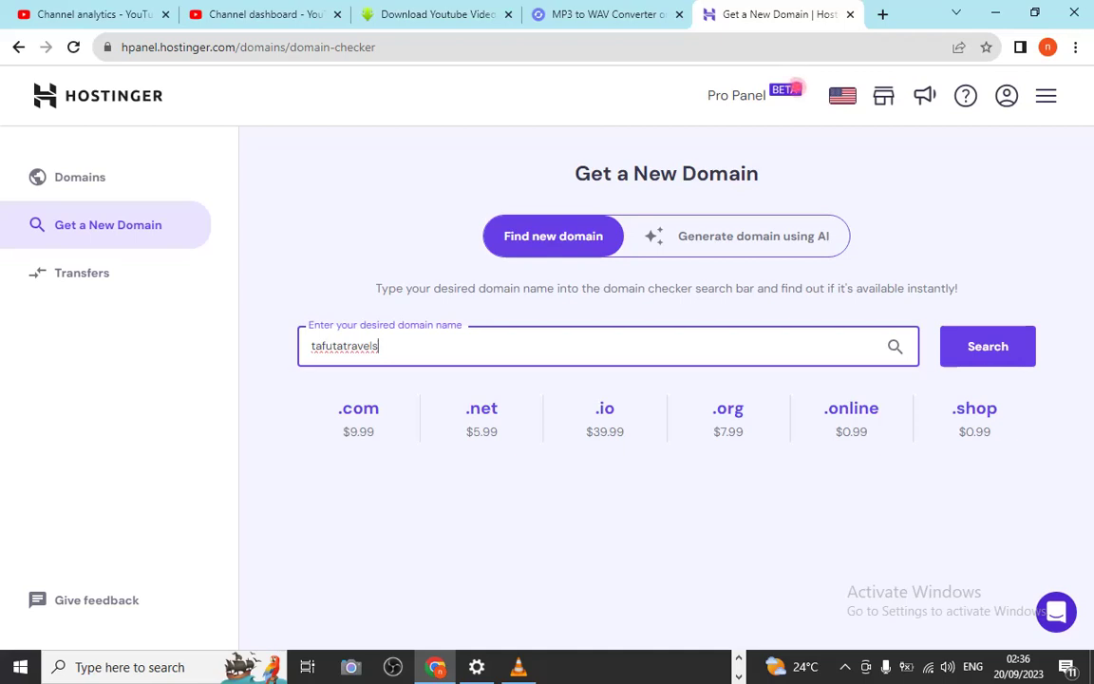
{"action": "left_click", "coordinate": [975, 409]}
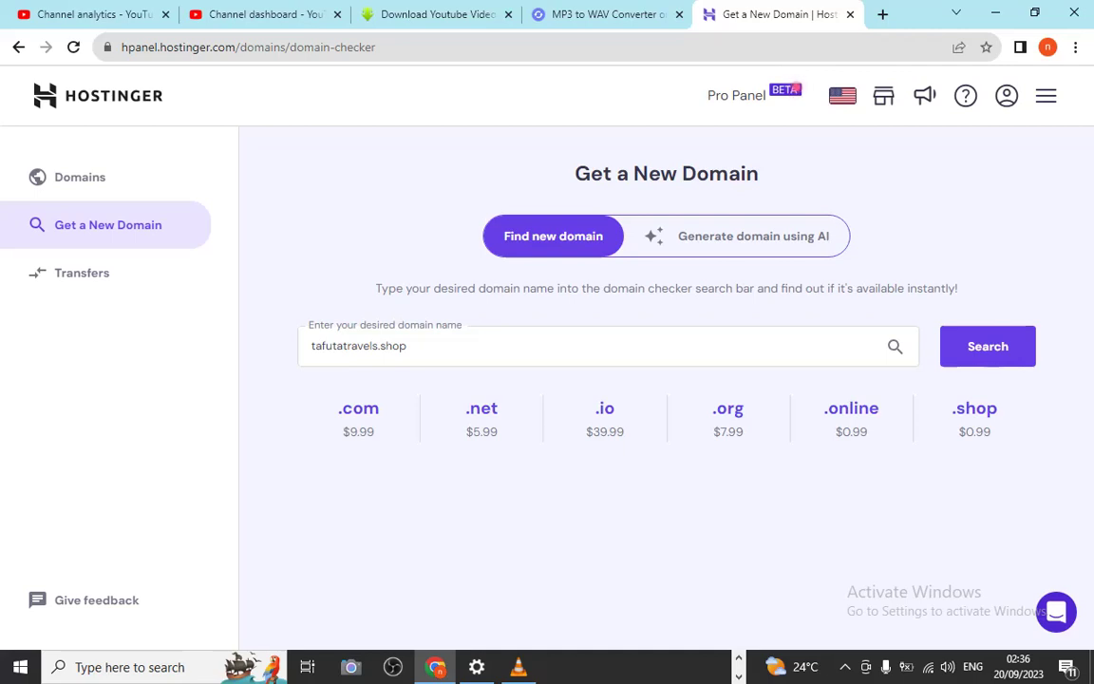
{"action": "left_click", "coordinate": [375, 346]}
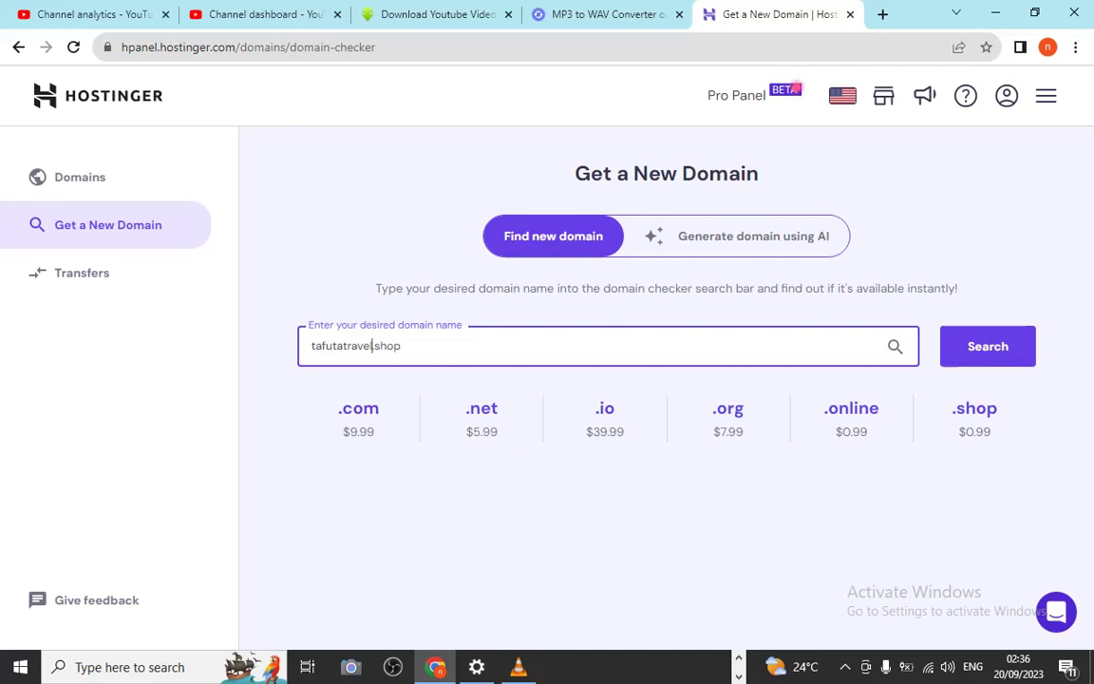
Correct the name to tafutatravel.shop and search, finding it available at $0.99/yr
{"action": "key", "text": "BackSpace"}
{"action": "key", "text": "Return"}
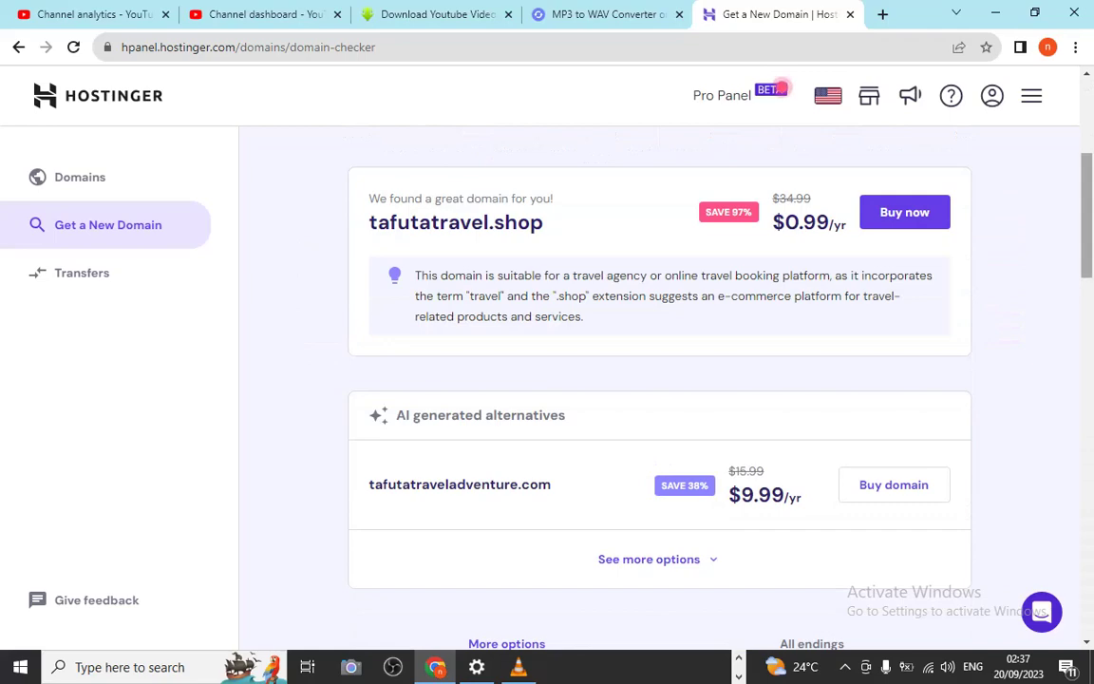
Scroll through the alternative tafutatravel extensions, from .fun at $0.99/yr to .ai at $79.99/yr
{"action": "scroll", "coordinate": [781, 87], "scroll_direction": "up", "scroll_amount": 3}
{"action": "scroll", "coordinate": [780, 89], "scroll_direction": "down", "scroll_amount": 3}
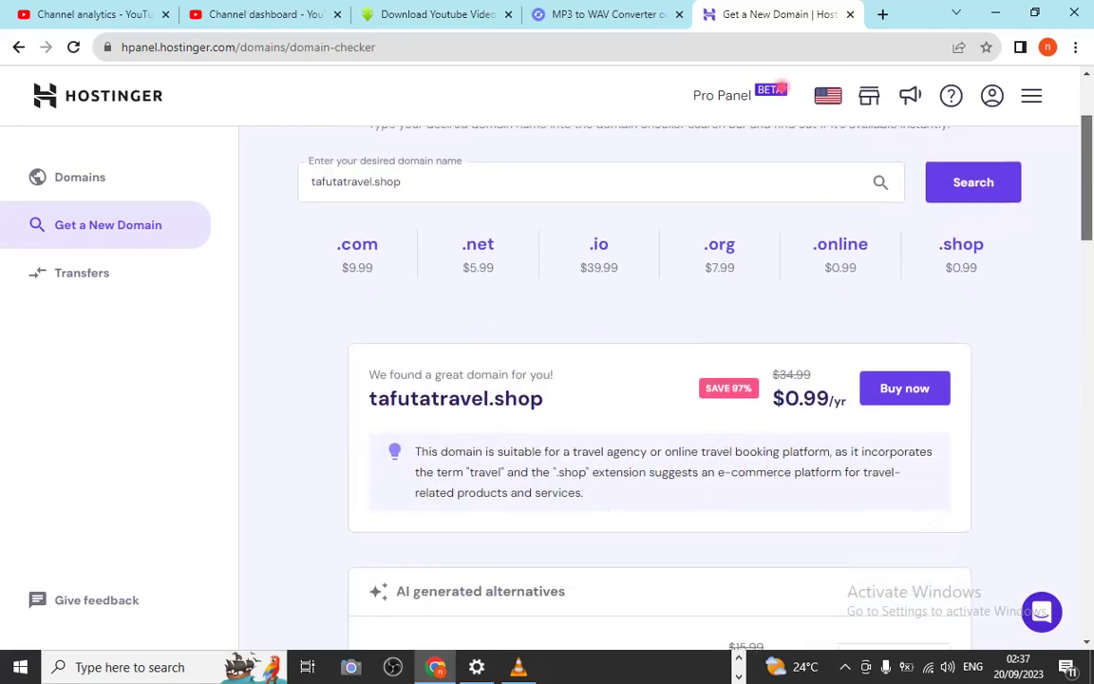
{"action": "scroll", "coordinate": [781, 88], "scroll_direction": "down", "scroll_amount": 3}
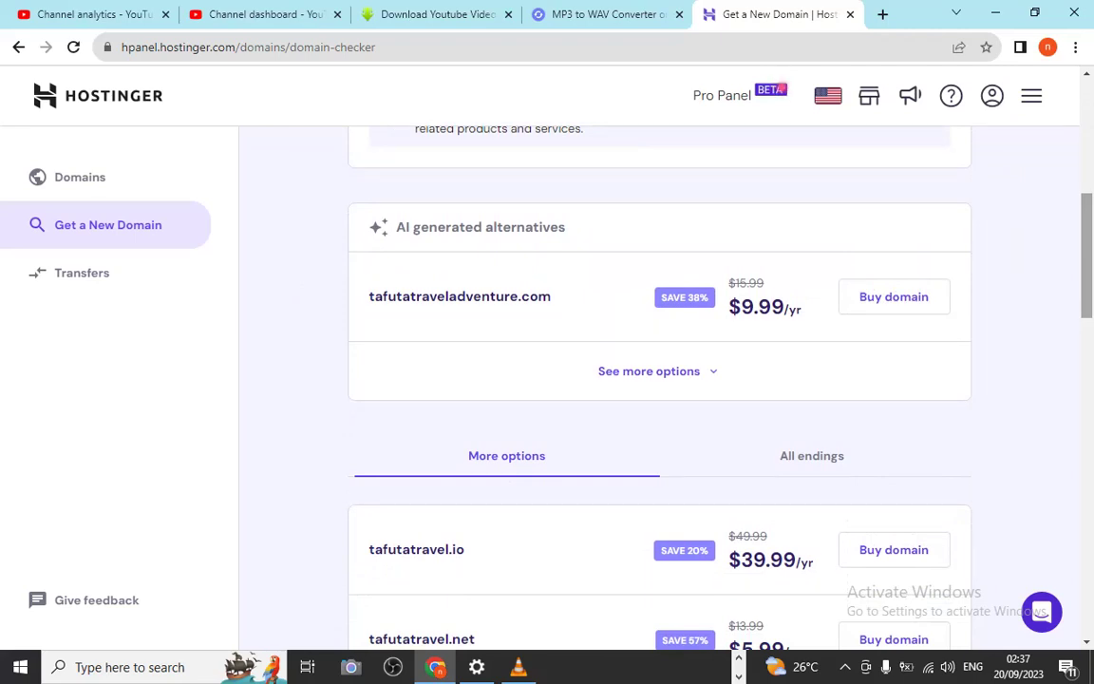
{"action": "scroll", "coordinate": [775, 89], "scroll_direction": "down", "scroll_amount": 1}
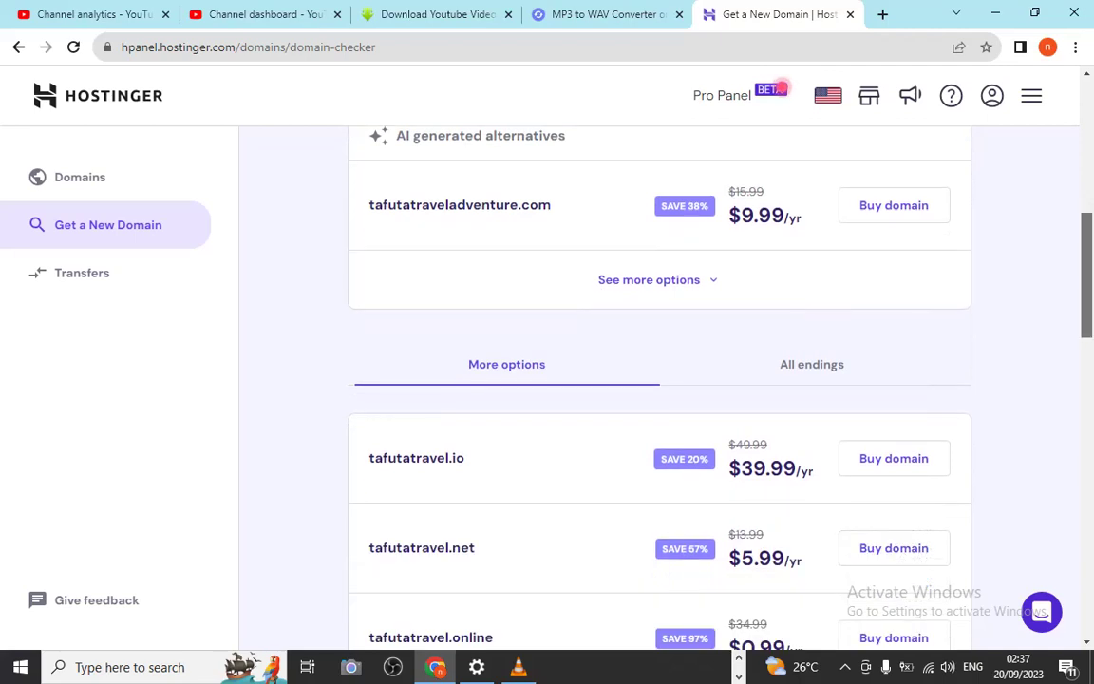
{"action": "scroll", "coordinate": [778, 88], "scroll_direction": "down", "scroll_amount": 2}
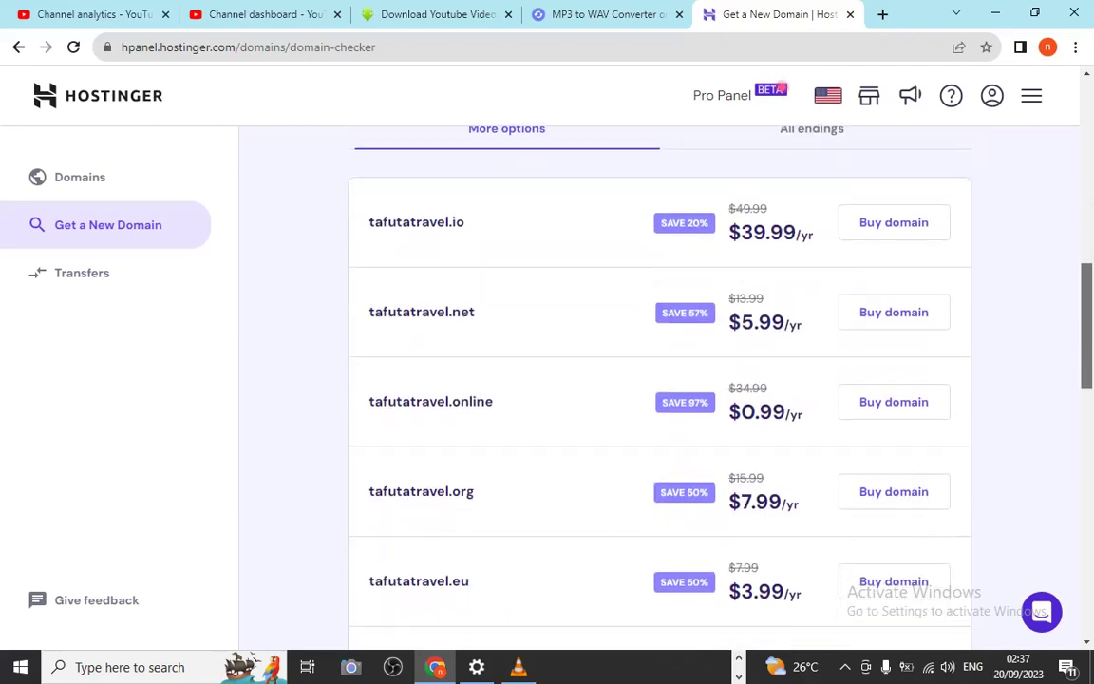
{"action": "scroll", "coordinate": [779, 88], "scroll_direction": "down", "scroll_amount": 1}
{"action": "scroll", "coordinate": [781, 88], "scroll_direction": "down", "scroll_amount": 6}
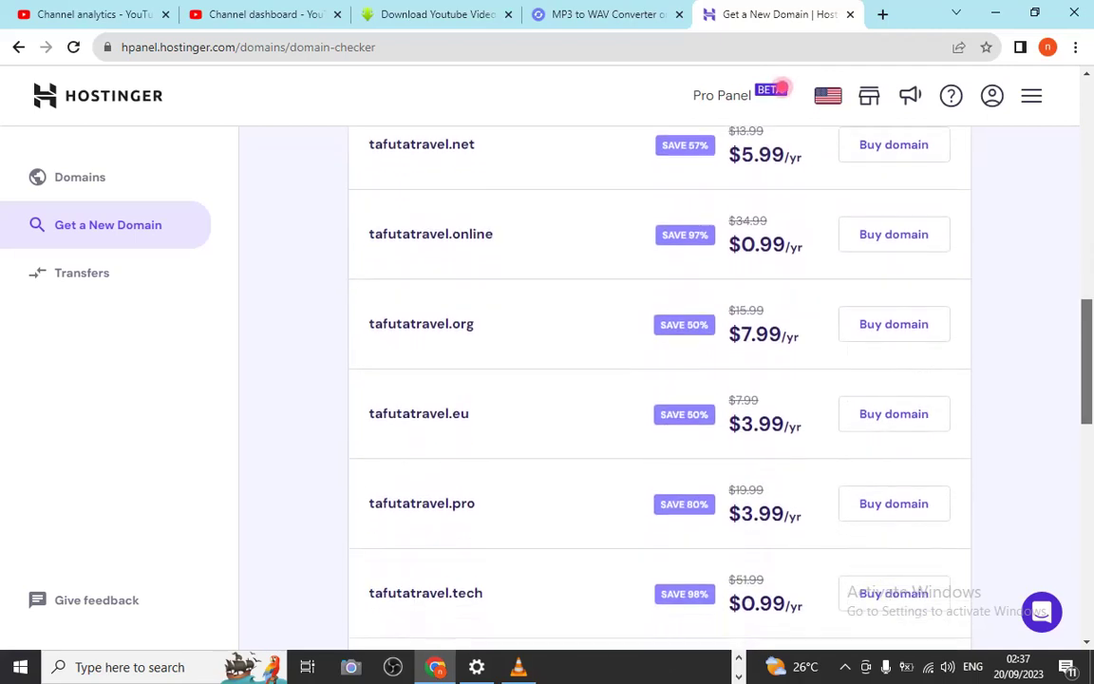
{"action": "scroll", "coordinate": [780, 88], "scroll_direction": "down", "scroll_amount": 4}
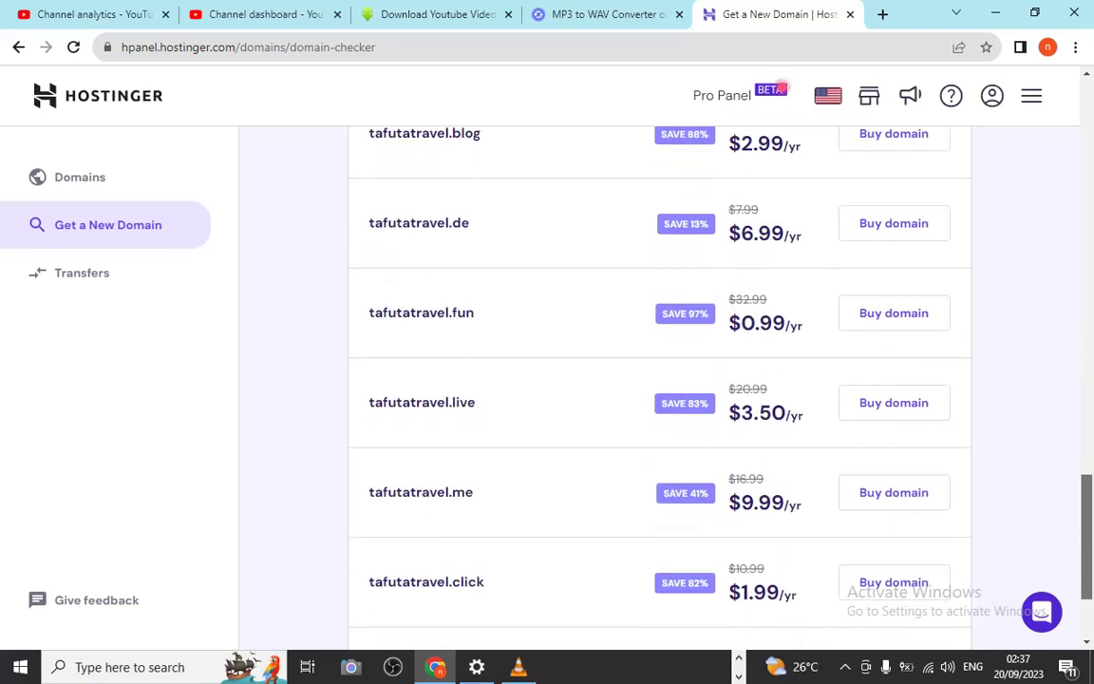
{"action": "scroll", "coordinate": [659, 380], "scroll_direction": "down", "scroll_amount": 1}
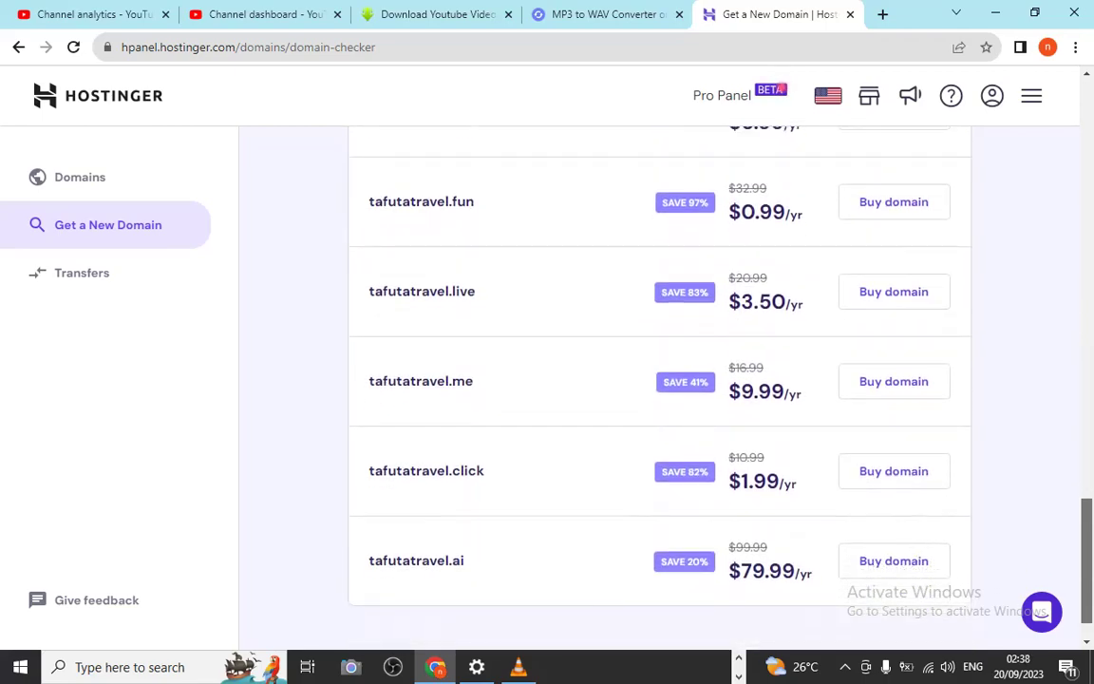
{"action": "scroll", "coordinate": [659, 379], "scroll_direction": "up", "scroll_amount": 1}
{"action": "scroll", "coordinate": [659, 380], "scroll_direction": "down", "scroll_amount": 2}
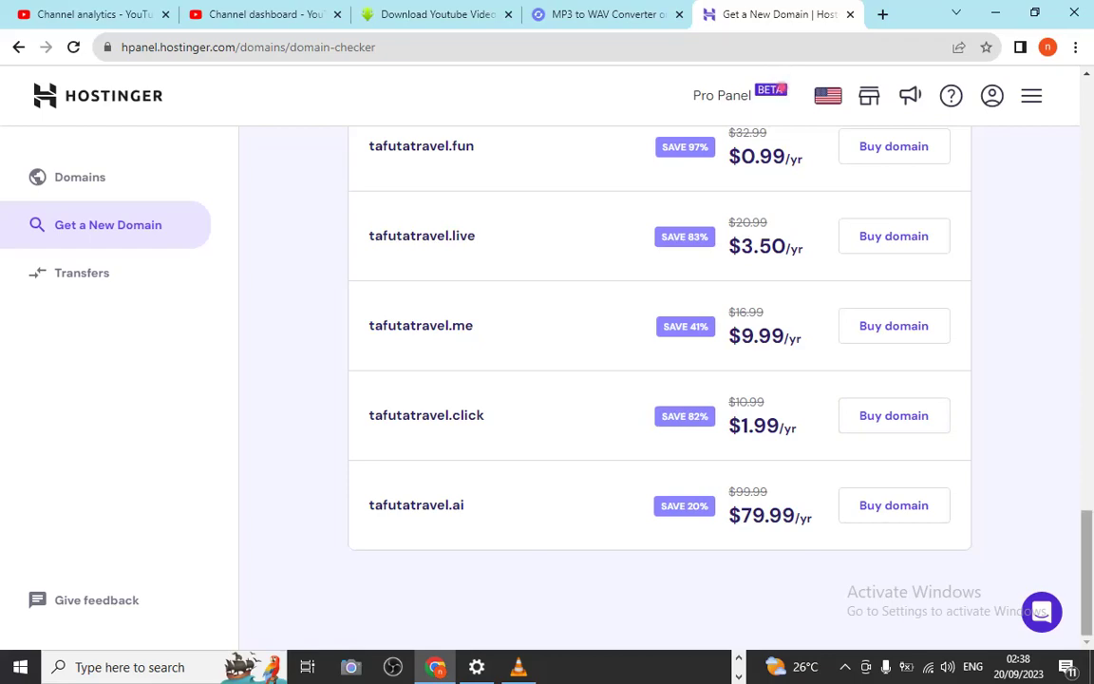
Scroll back up to the 'We found a great domain for you' card for tafutatravel.shop
{"action": "scroll", "coordinate": [659, 380], "scroll_direction": "up", "scroll_amount": 7}
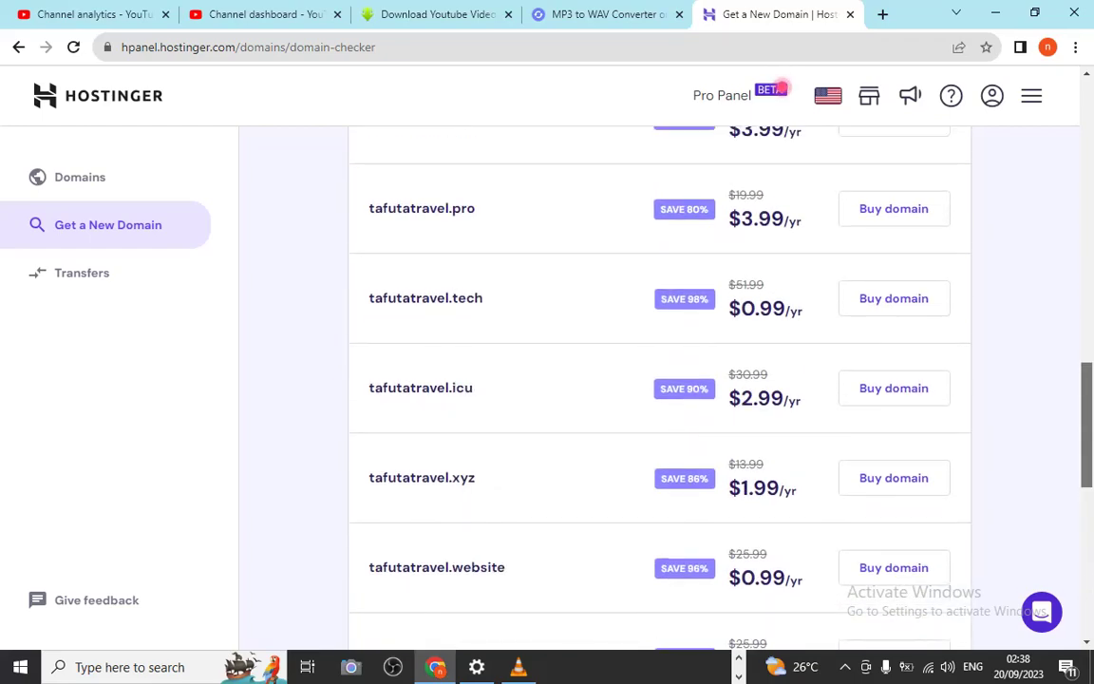
{"action": "scroll", "coordinate": [649, 380], "scroll_direction": "down", "scroll_amount": 2}
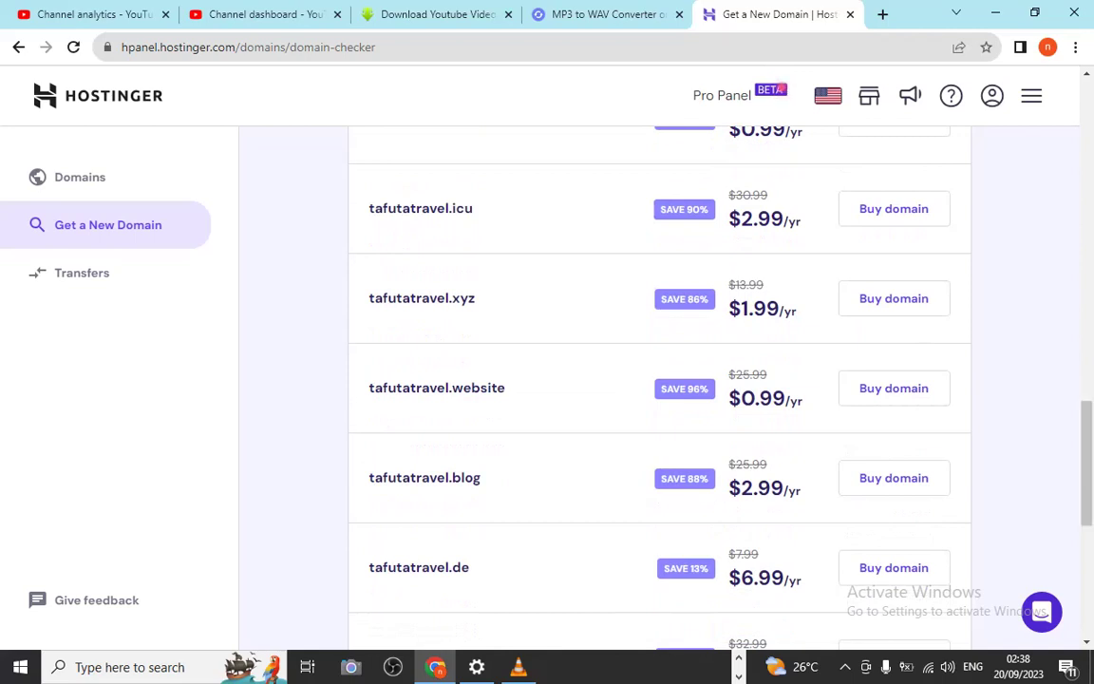
{"action": "scroll", "coordinate": [781, 88], "scroll_direction": "up", "scroll_amount": 4}
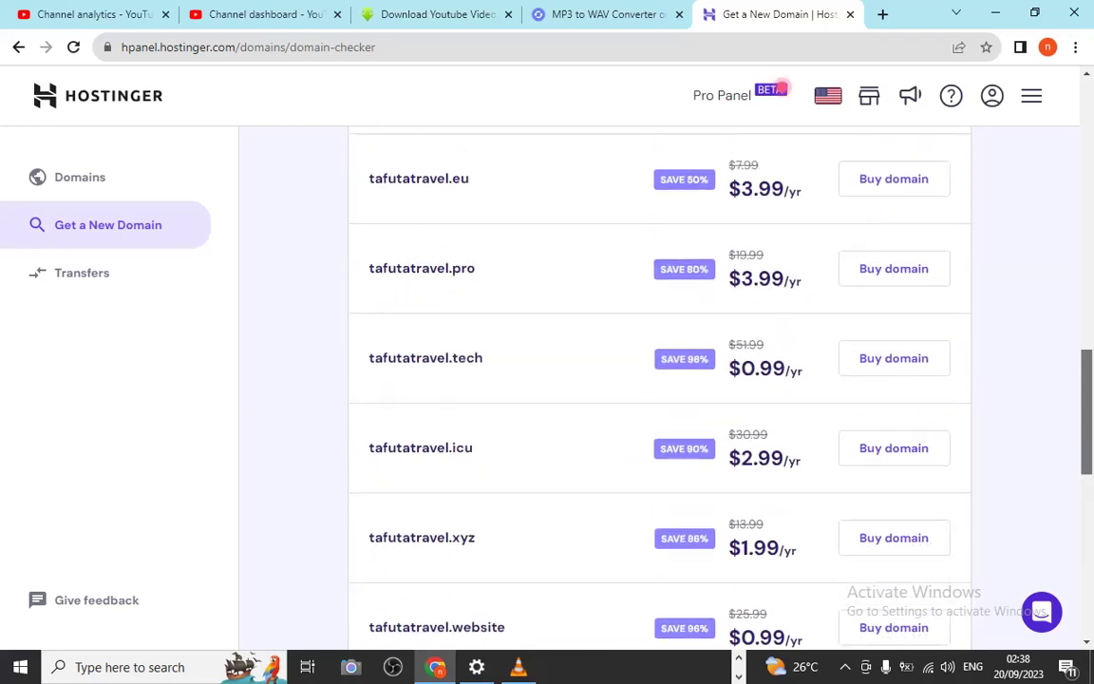
{"action": "scroll", "coordinate": [781, 88], "scroll_direction": "up", "scroll_amount": 8}
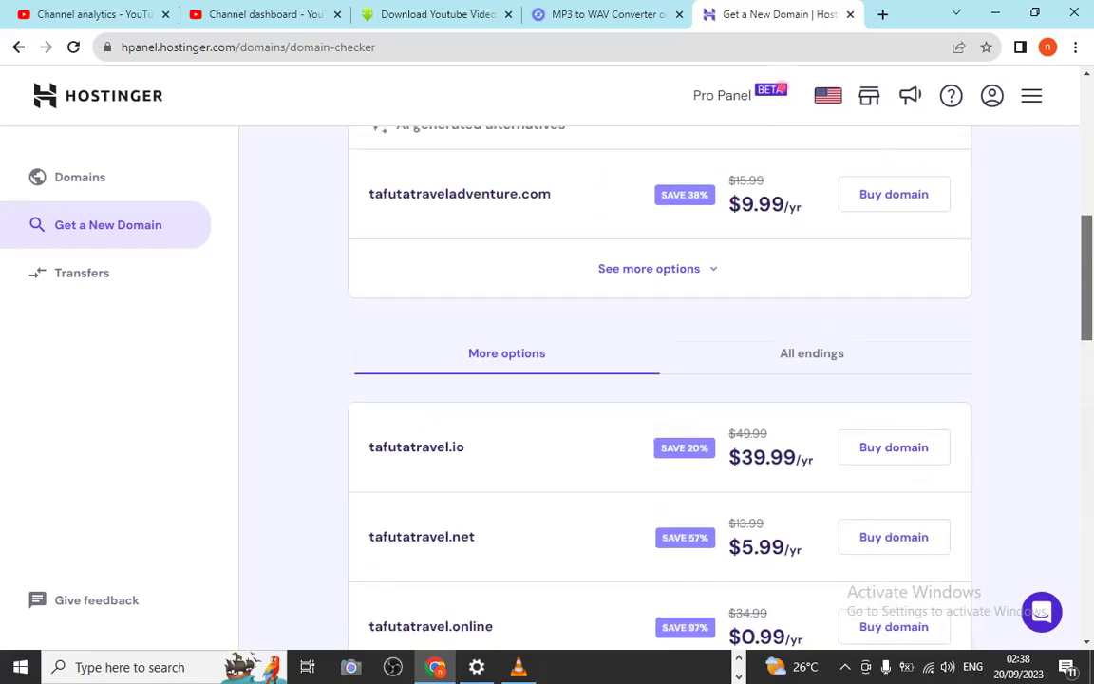
{"action": "scroll", "coordinate": [782, 87], "scroll_direction": "up", "scroll_amount": 1}
{"action": "scroll", "coordinate": [782, 87], "scroll_direction": "down", "scroll_amount": 2}
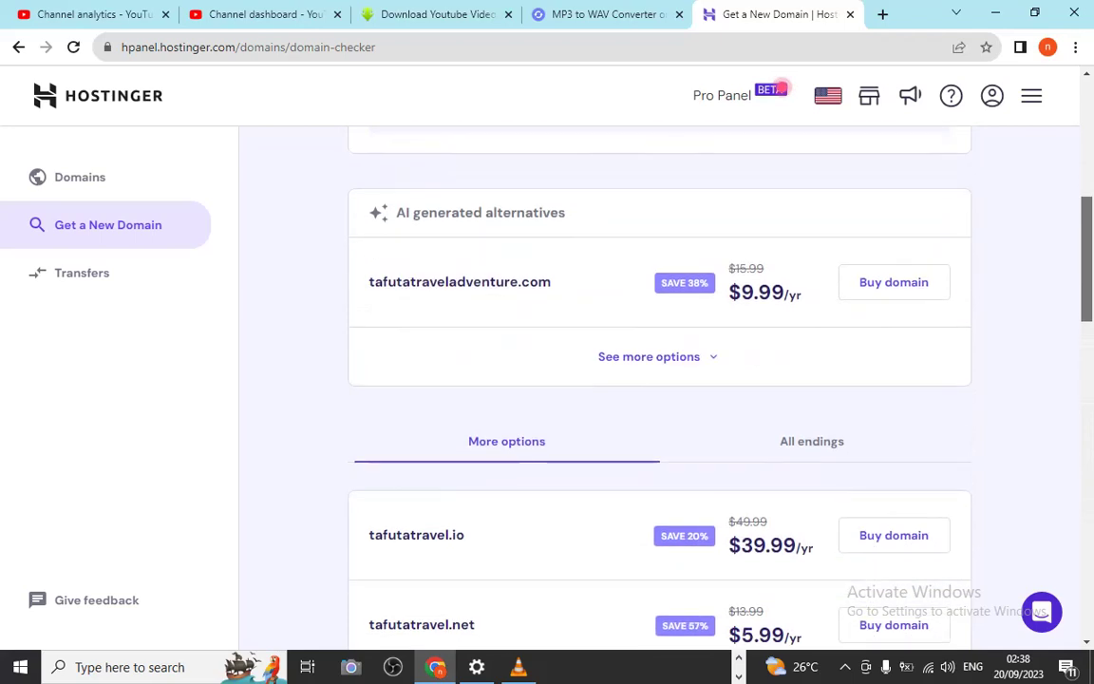
{"action": "scroll", "coordinate": [781, 88], "scroll_direction": "up", "scroll_amount": 1}
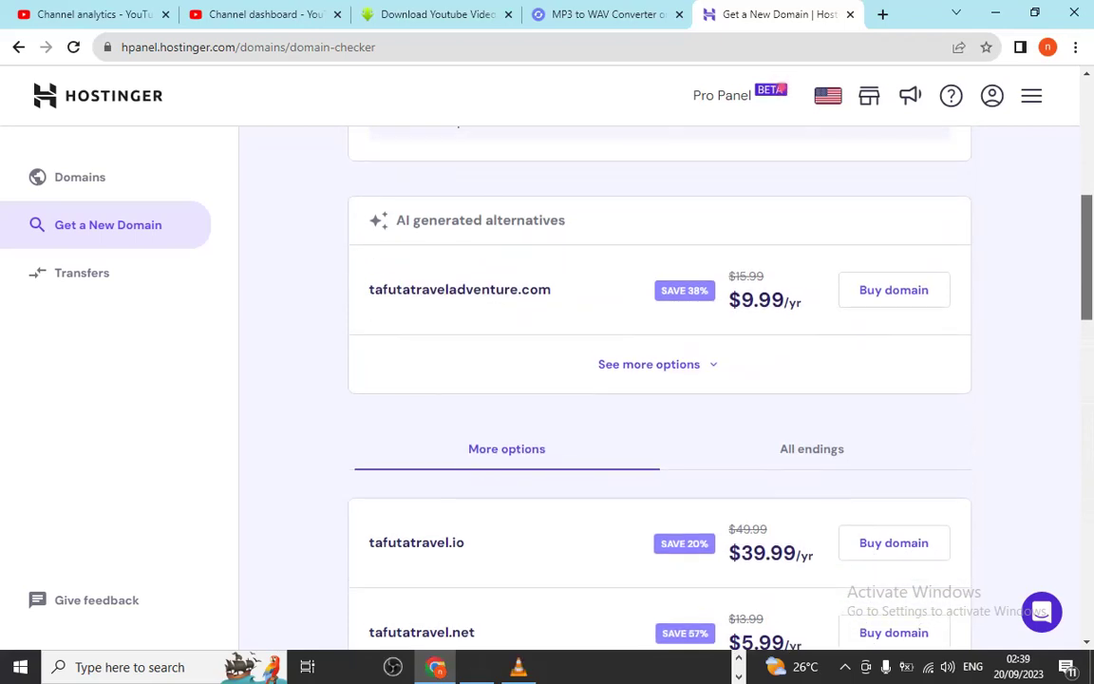
{"action": "scroll", "coordinate": [781, 87], "scroll_direction": "down", "scroll_amount": 2}
{"action": "scroll", "coordinate": [780, 88], "scroll_direction": "up", "scroll_amount": 2}
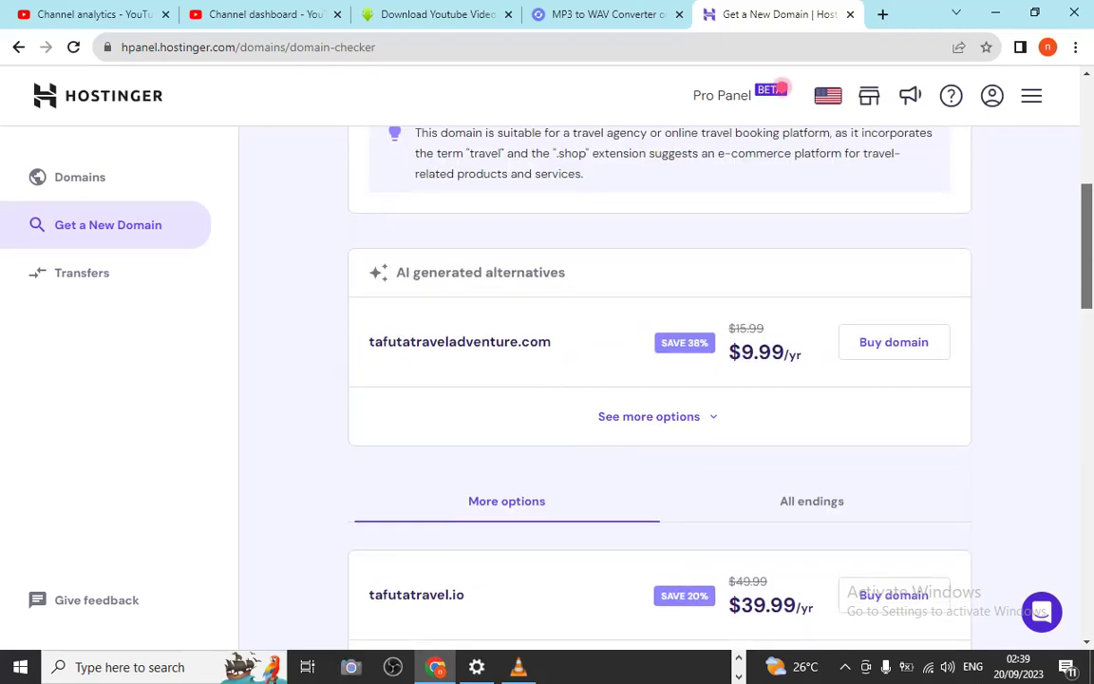
{"action": "scroll", "coordinate": [782, 88], "scroll_direction": "up", "scroll_amount": 5}
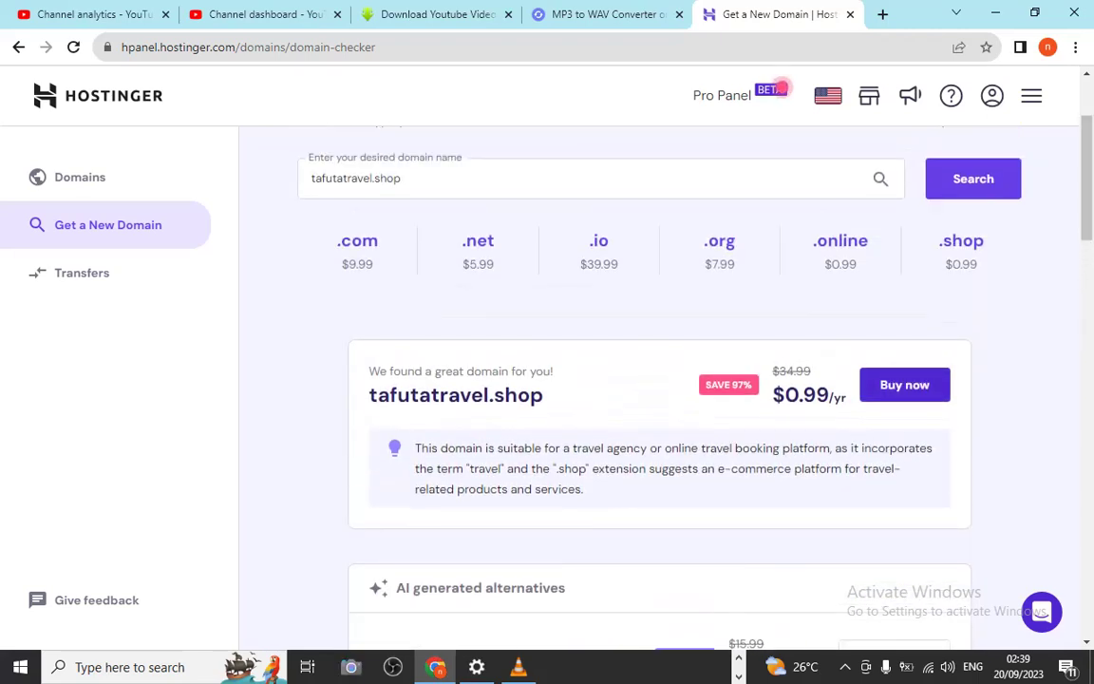
Buy tafutatravel.shop to bring up payment review: 1 year at $0.99, $1.17 total
{"action": "left_click", "coordinate": [904, 385]}
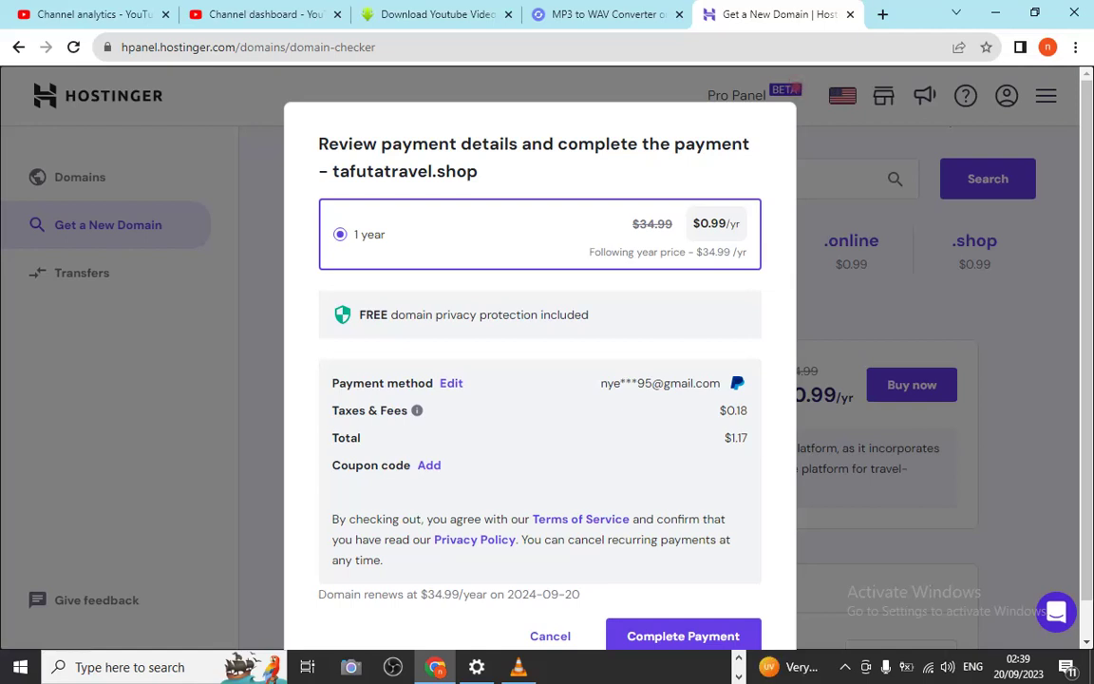
{"action": "double_click", "coordinate": [611, 251]}
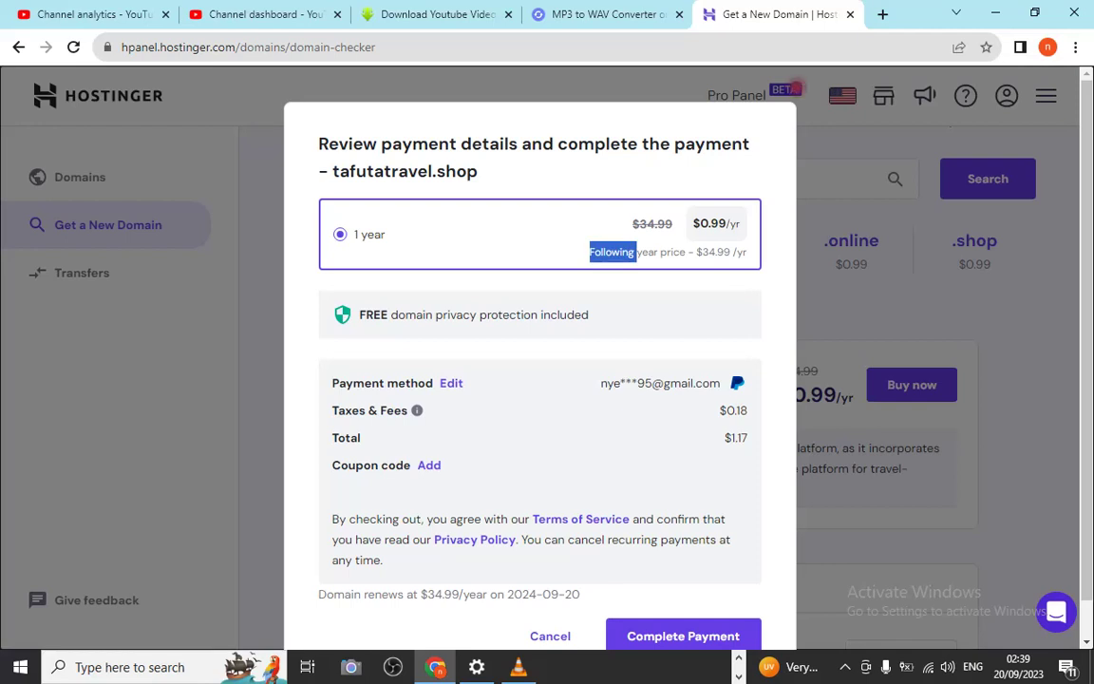
Clear the accidentally selected word in the tafutatravel.shop payment review
{"action": "left_click", "coordinate": [551, 226]}
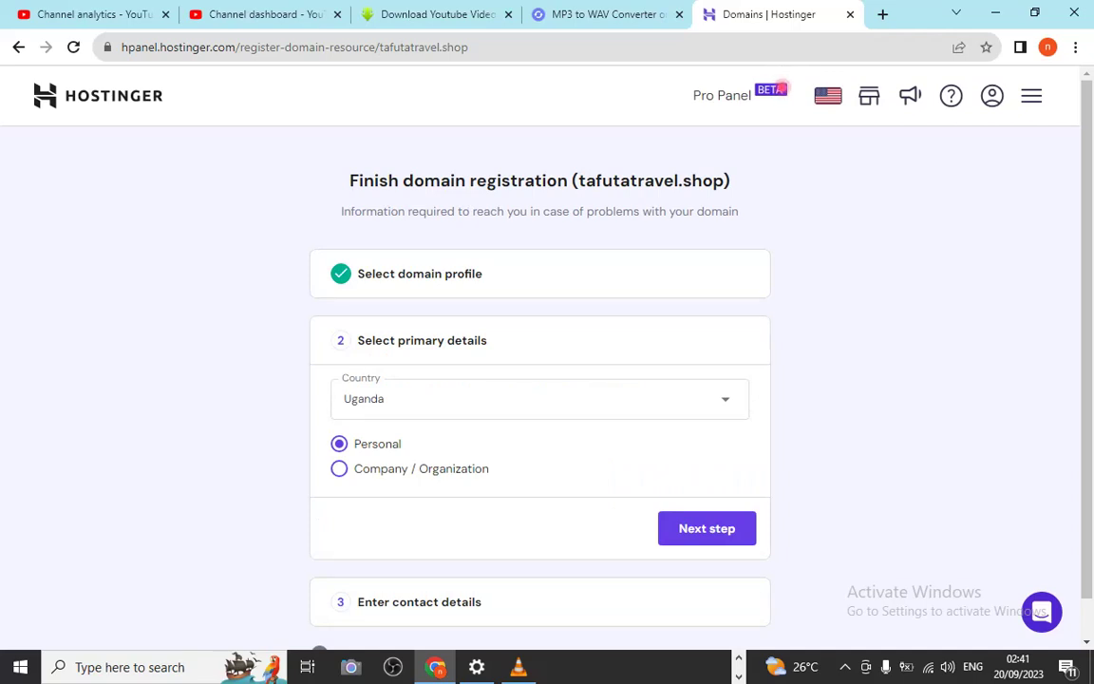
Continue to contact details, enter the registrant's first name and begin the last name
{"action": "left_click", "coordinate": [707, 528]}
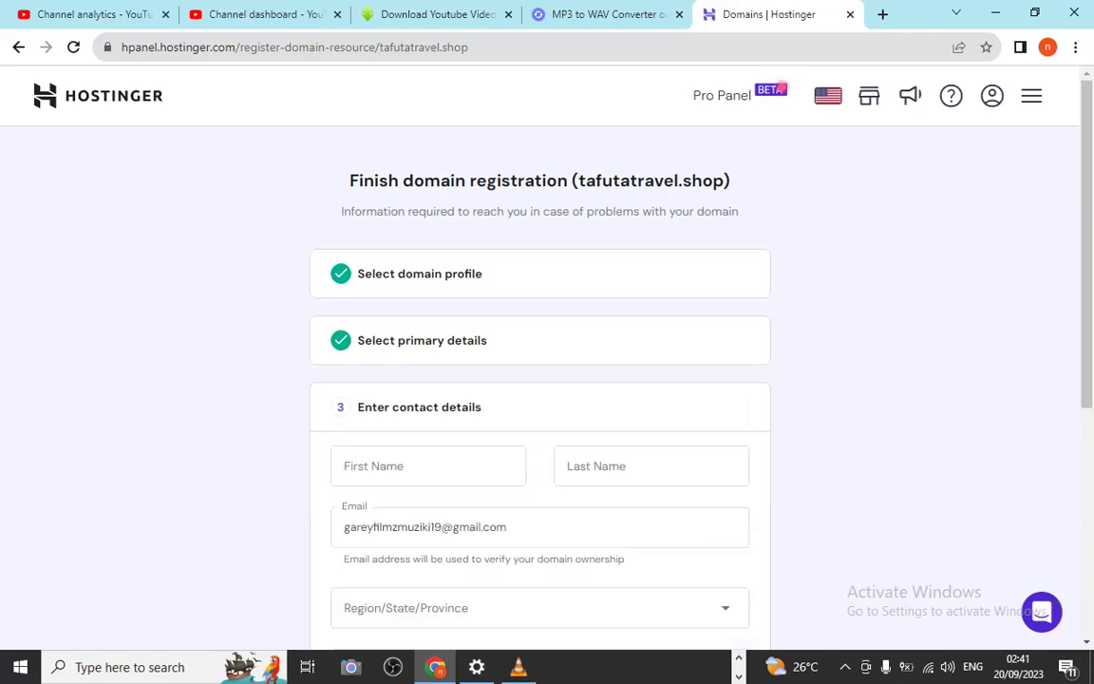
{"action": "left_click", "coordinate": [427, 465]}
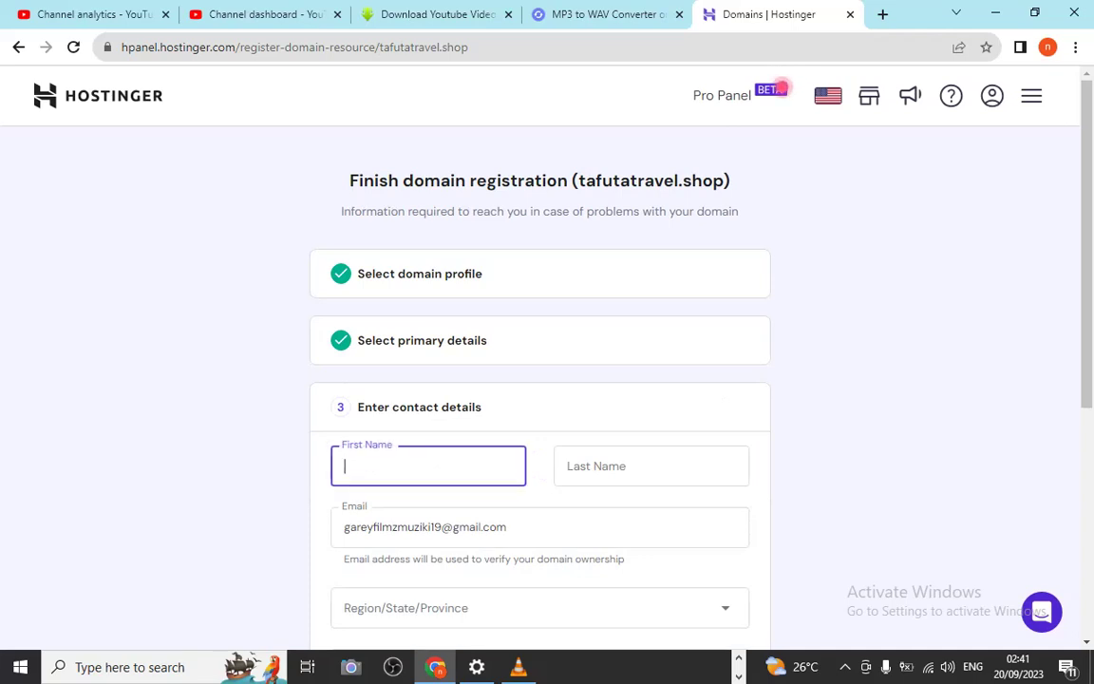
{"action": "type", "text": "bukenya"}
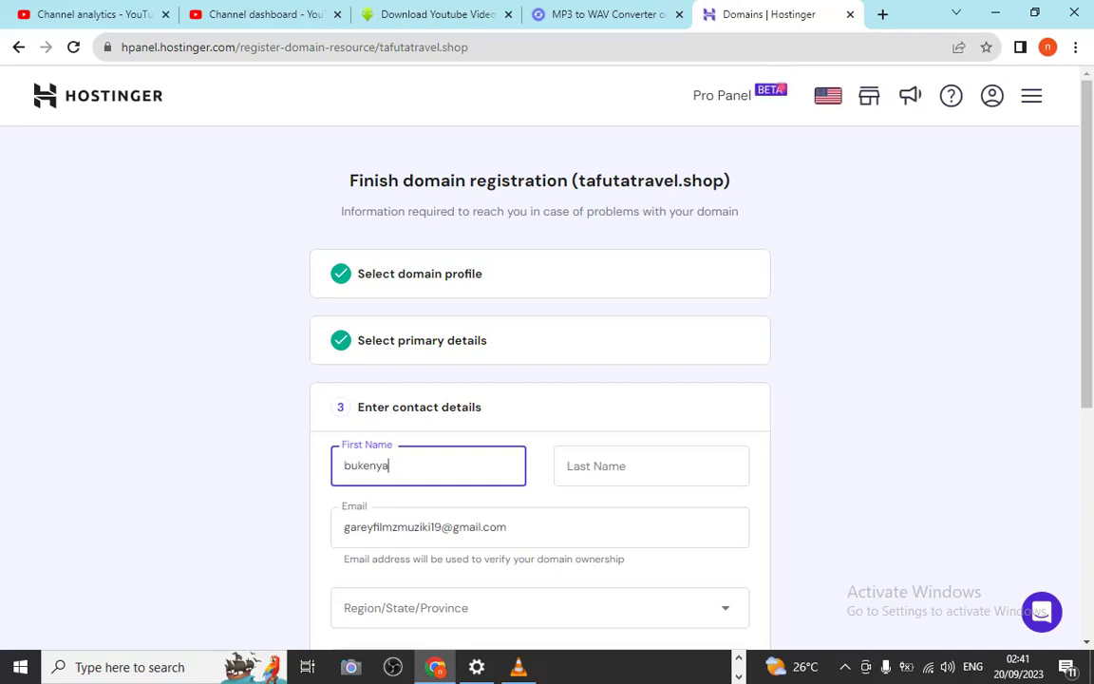
{"action": "left_click", "coordinate": [568, 465]}
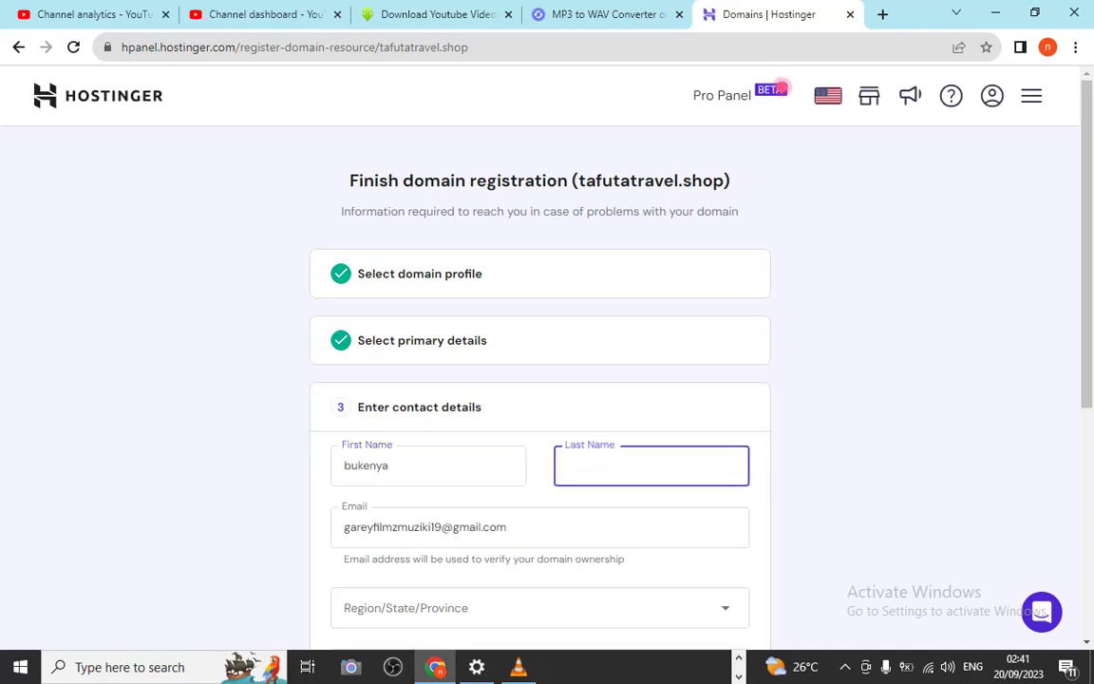
{"action": "left_click", "coordinate": [387, 465]}
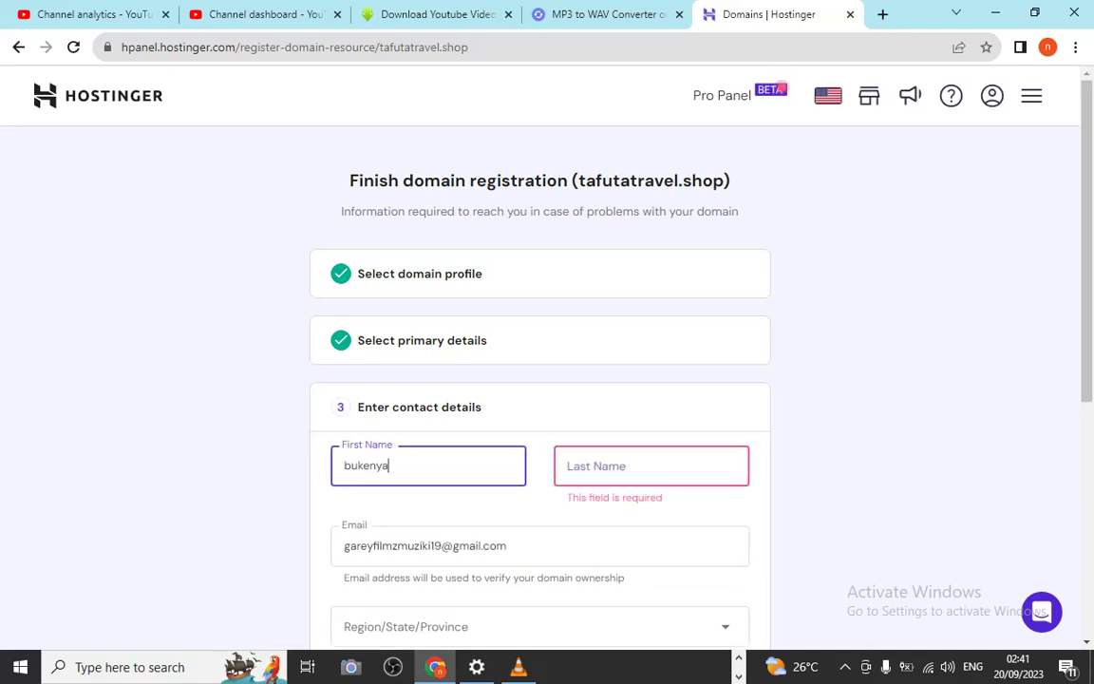
{"action": "left_click", "coordinate": [568, 466]}
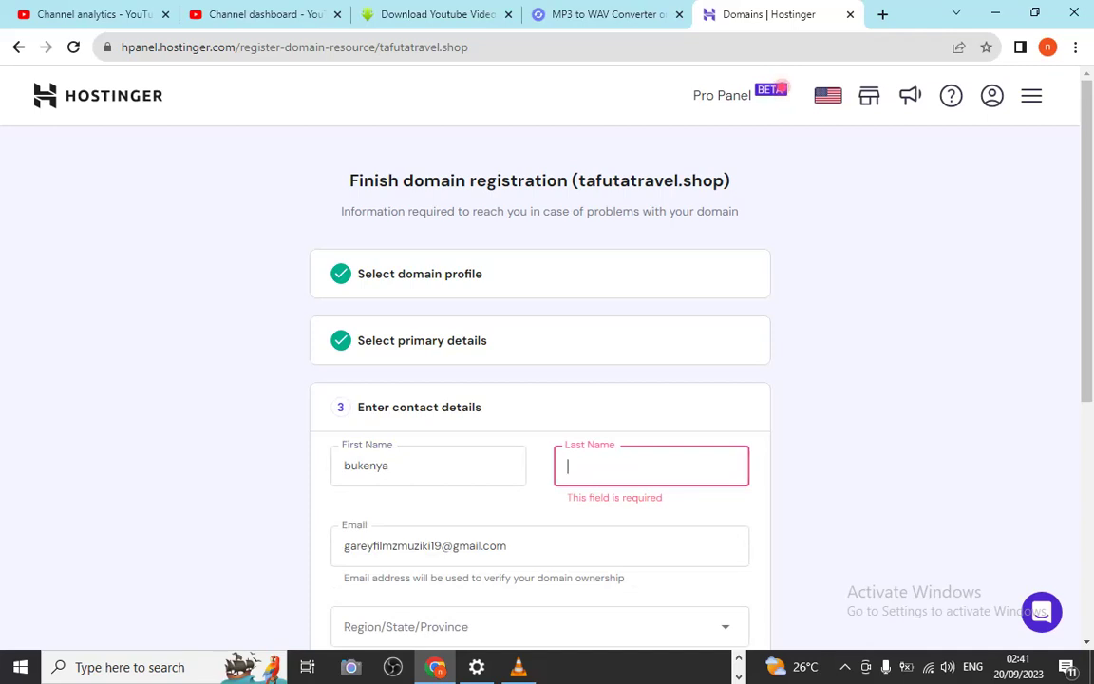
{"action": "type", "text": "ab"}
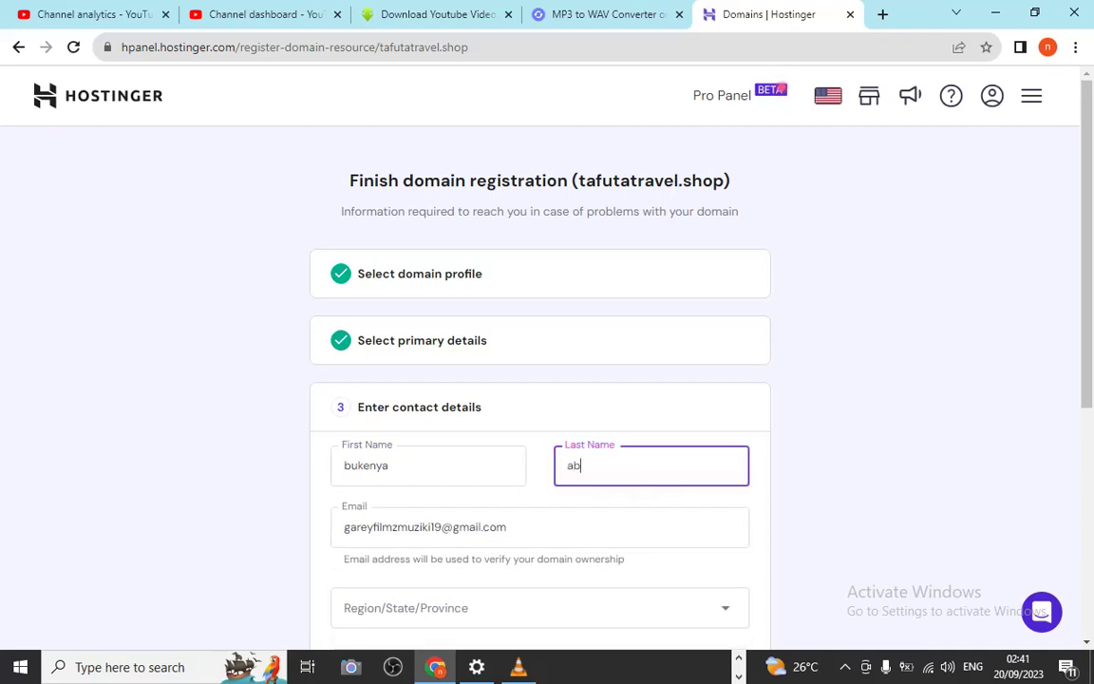
{"action": "scroll", "coordinate": [539, 380], "scroll_direction": "down", "scroll_amount": 3}
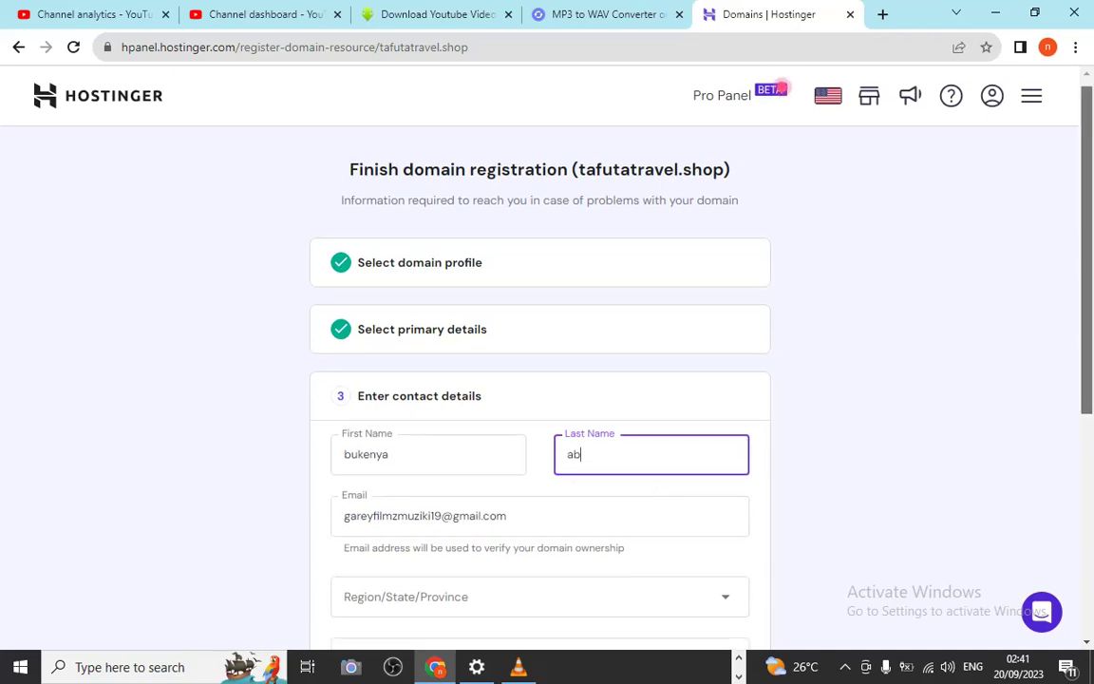
{"action": "scroll", "coordinate": [540, 380], "scroll_direction": "down", "scroll_amount": 1}
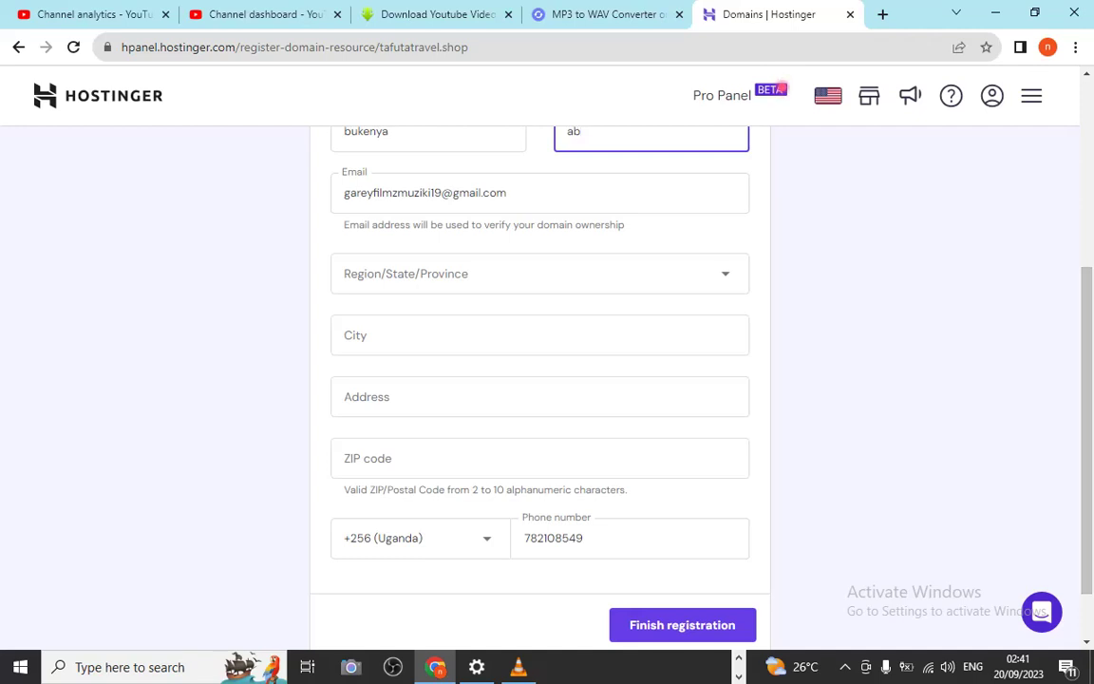
Enter Kampala as the city and pick Kampala from the region list
{"action": "left_click", "coordinate": [540, 335]}
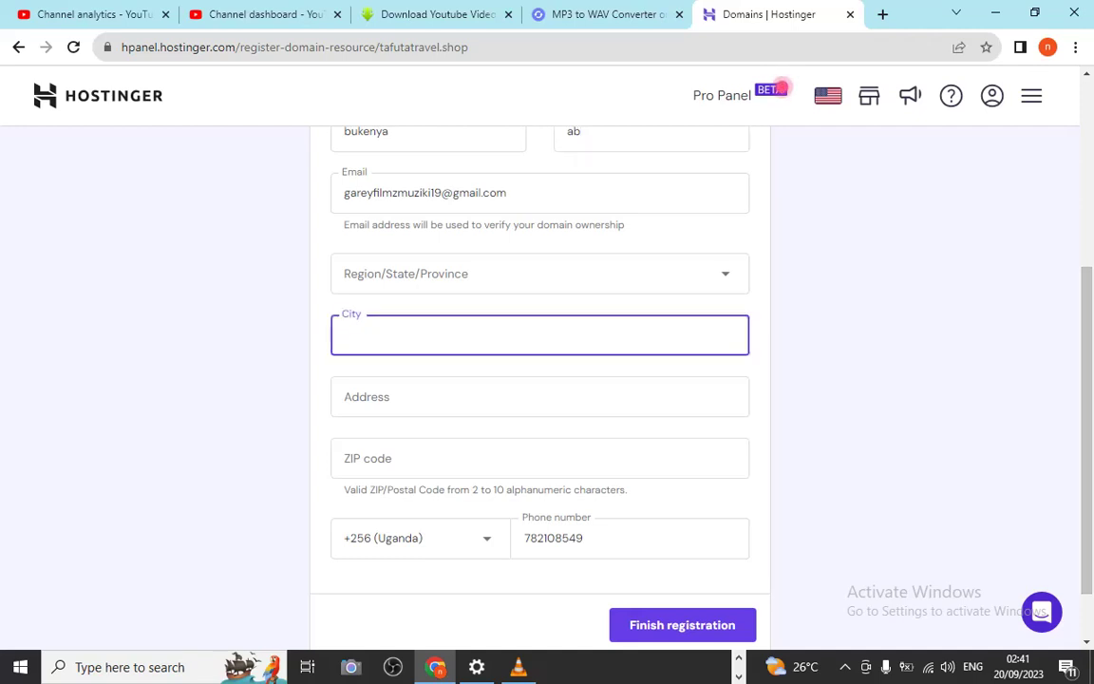
{"action": "type", "text": "Kampala"}
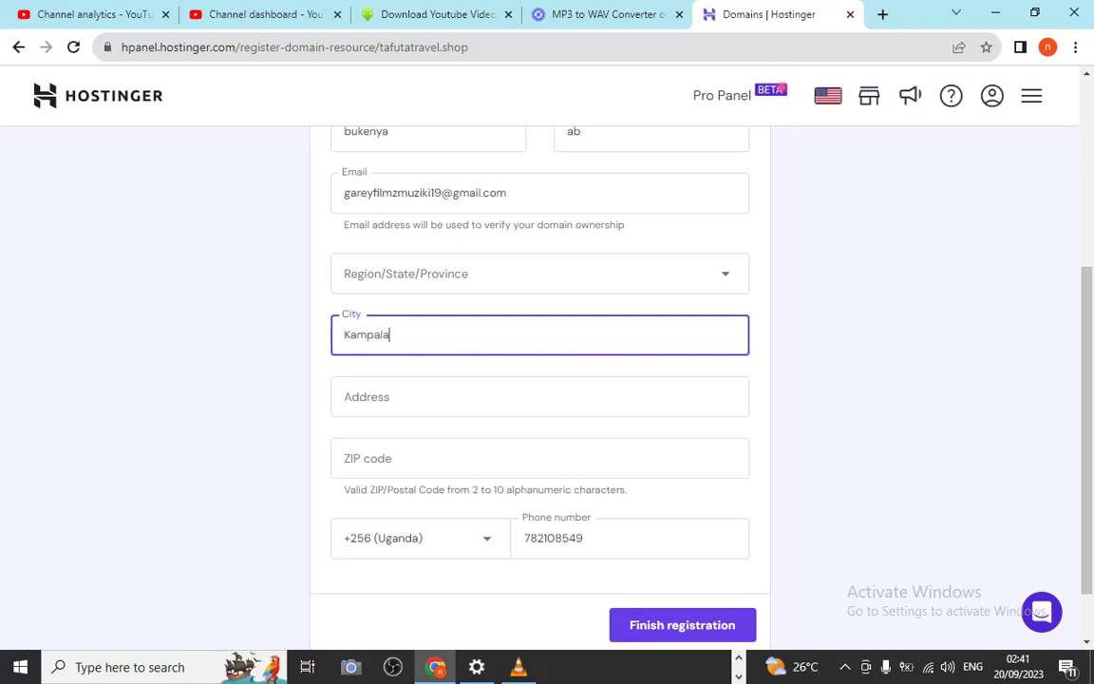
{"action": "left_click", "coordinate": [539, 273]}
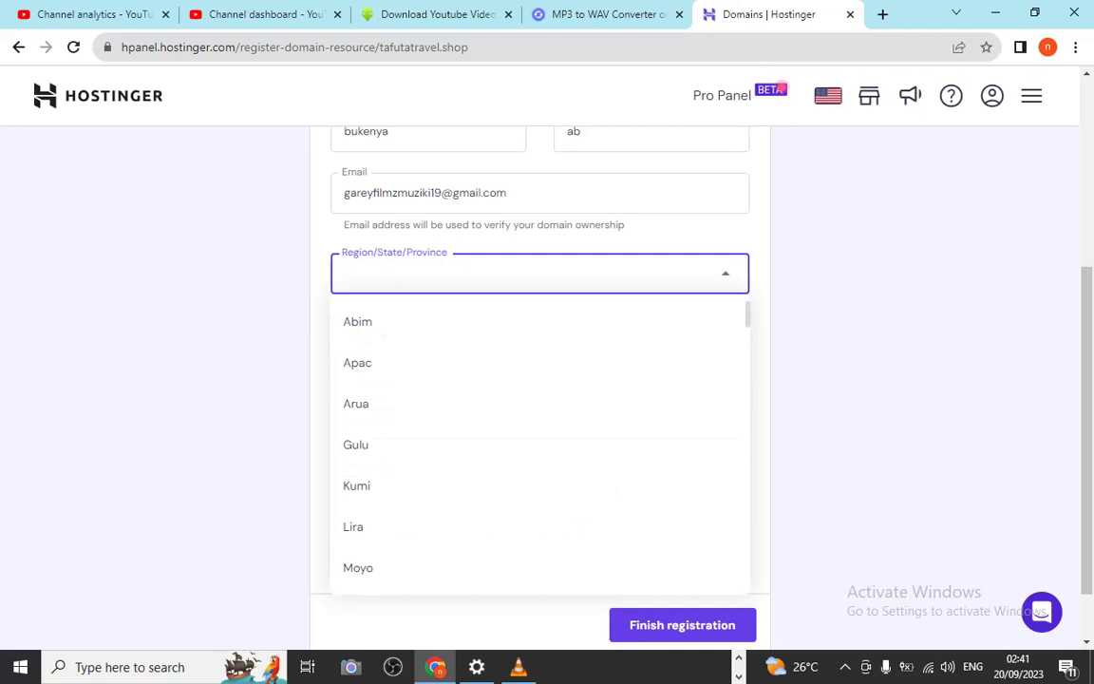
{"action": "type", "text": "ka"}
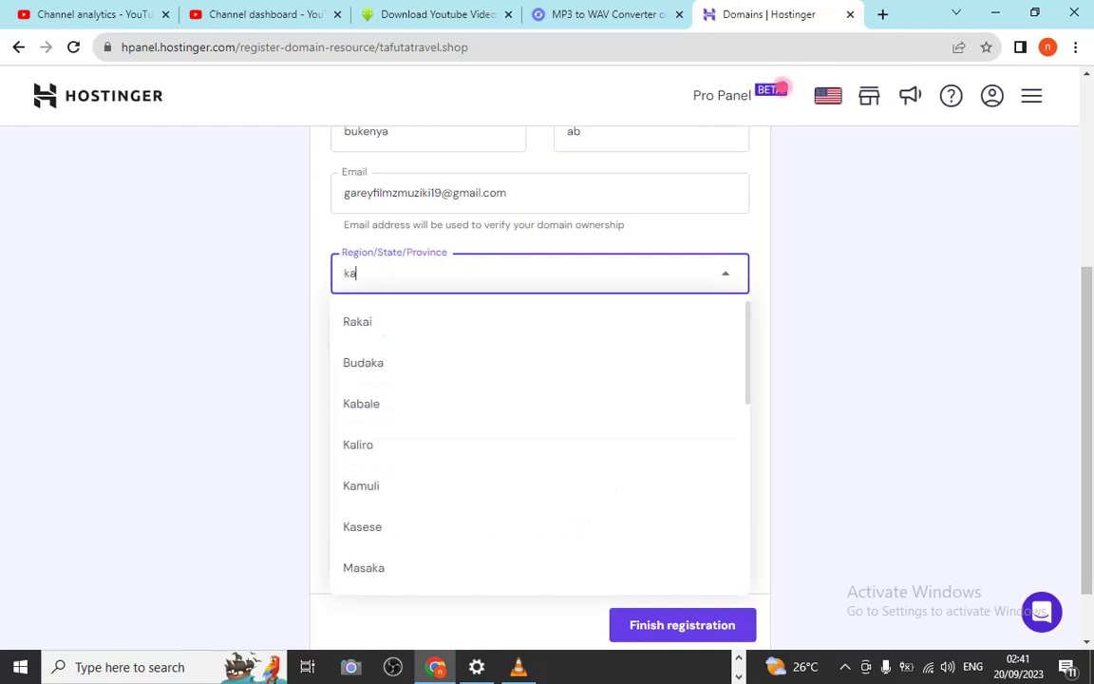
{"action": "type", "text": "m"}
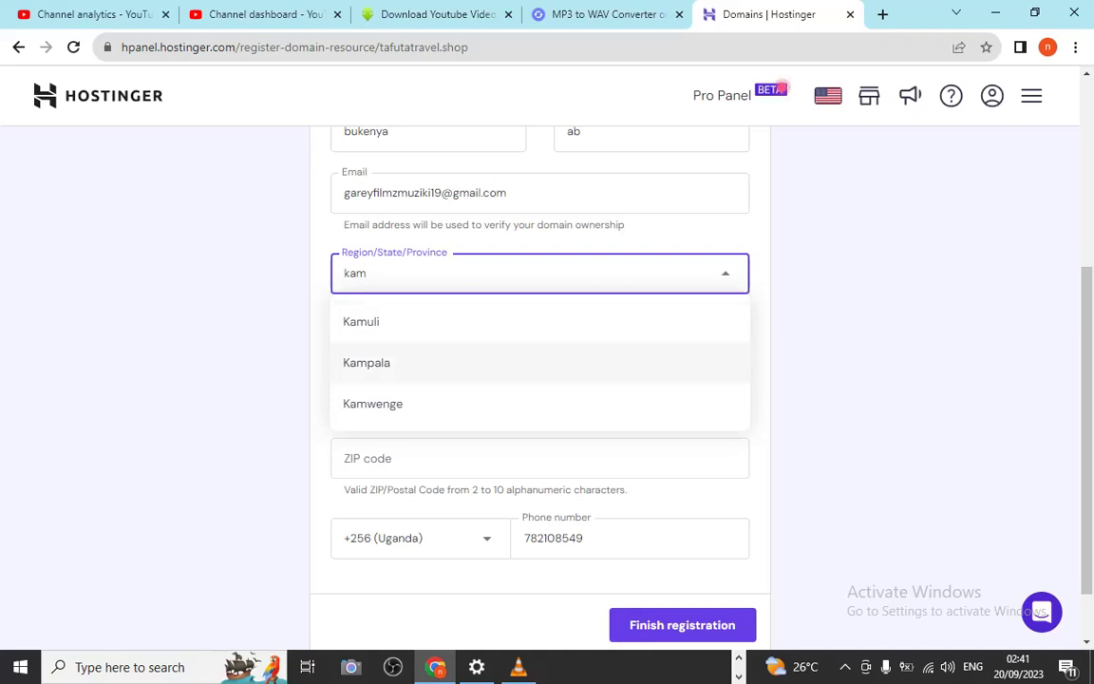
{"action": "key", "text": "Return"}
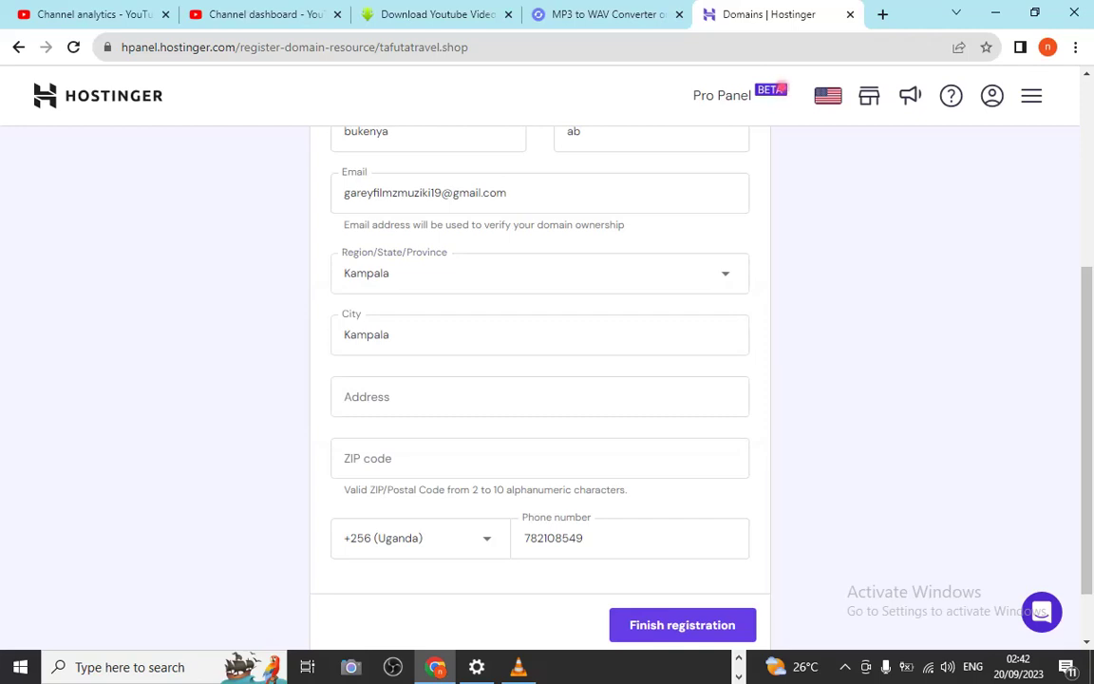
Fill in the contact's street address and ZIP code
{"action": "left_click", "coordinate": [539, 396]}
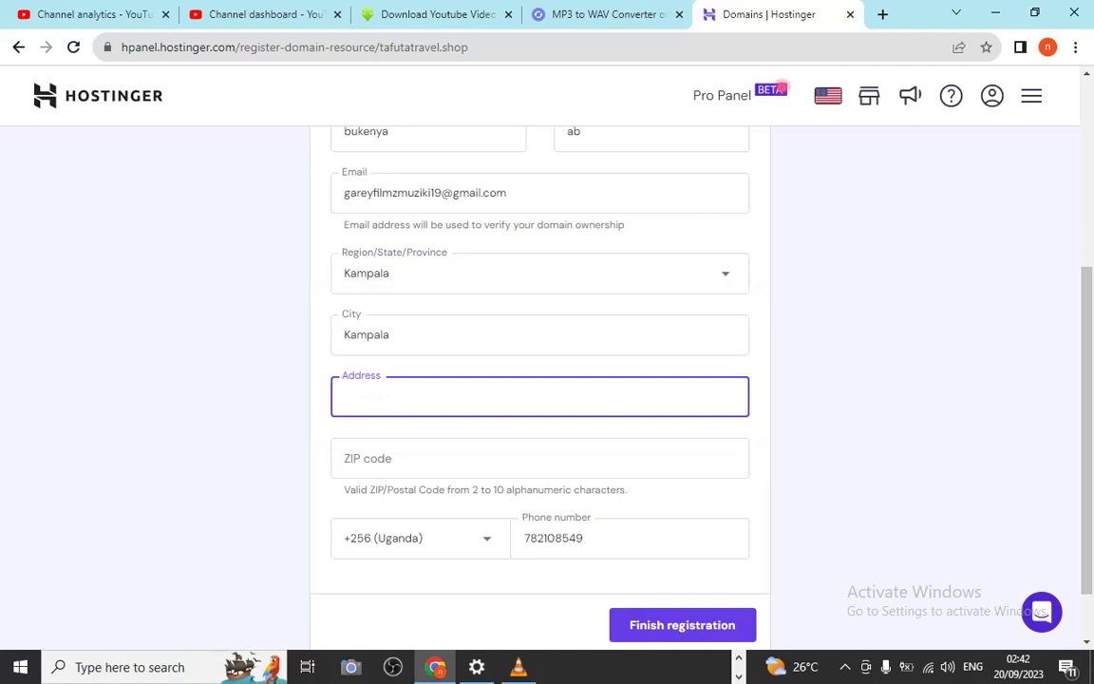
{"action": "type", "text": "Kibuye256"}
{"action": "key", "text": "BackSpace"}
{"action": "key", "text": "BackSpace"}
{"action": "key", "text": "BackSpace"}
{"action": "left_click", "coordinate": [539, 458]}
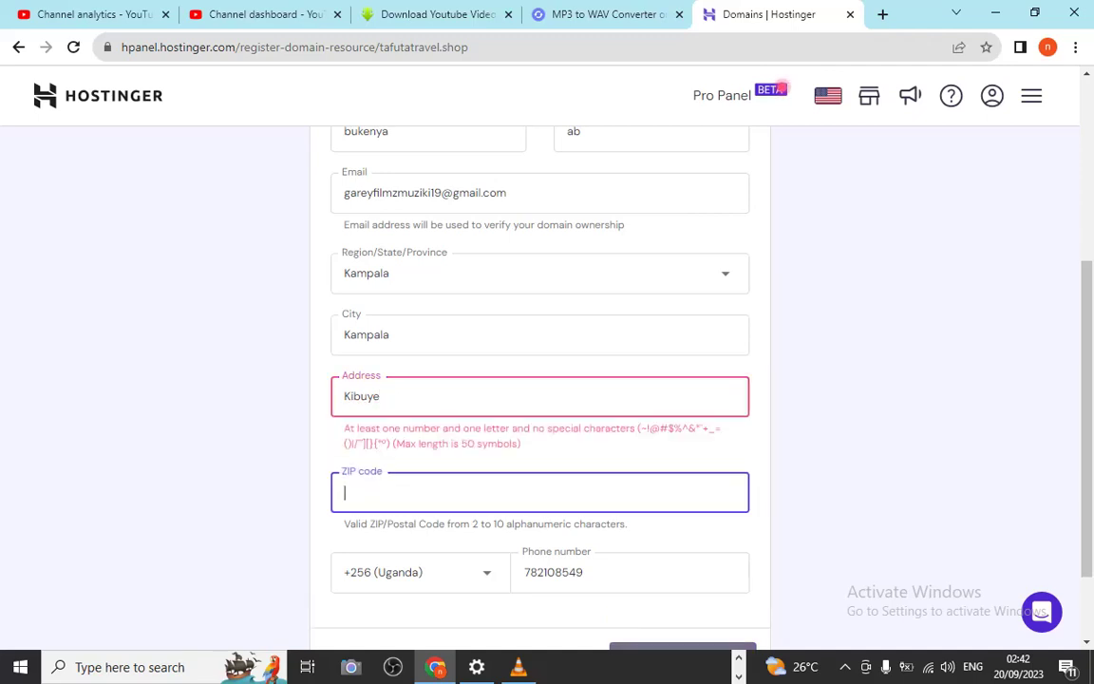
{"action": "type", "text": "3"}
{"action": "key", "text": "BackSpace"}
{"action": "type", "text": "156"}
{"action": "key", "text": "BackSpace"}
{"action": "key", "text": "BackSpace"}
{"action": "key", "text": "BackSpace"}
{"action": "type", "text": "256"}
{"action": "scroll", "coordinate": [539, 380], "scroll_direction": "up", "scroll_amount": 4}
{"action": "scroll", "coordinate": [540, 380], "scroll_direction": "down", "scroll_amount": 5}
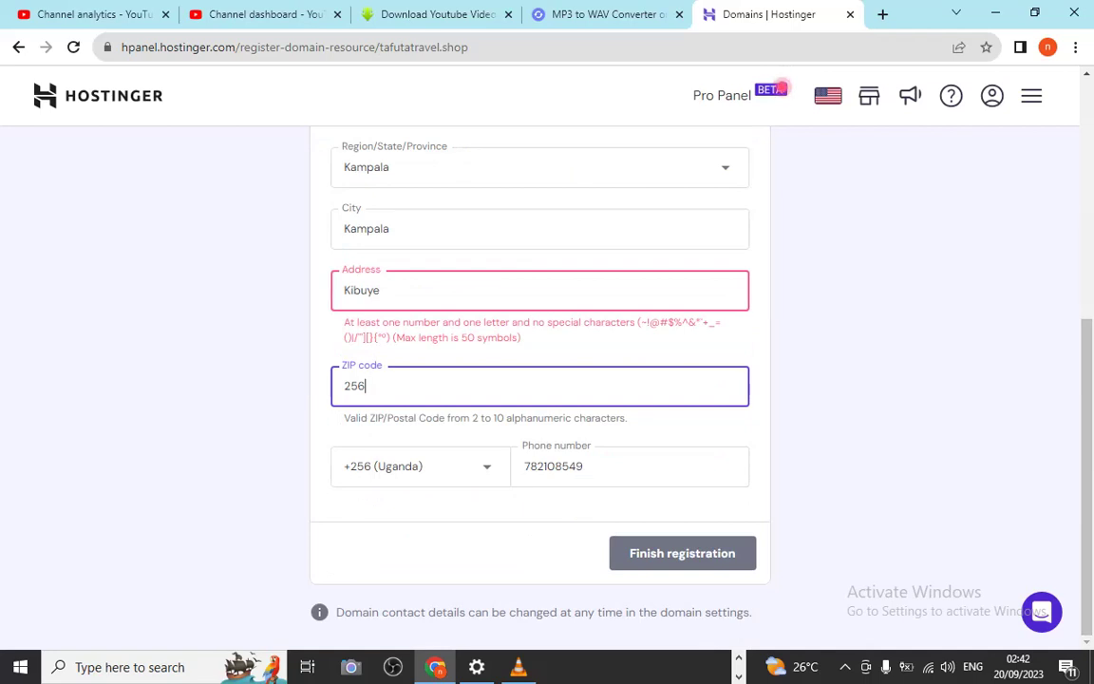
Fix the street address so it validates and submit the contact details to register the domain
{"action": "left_click", "coordinate": [381, 289]}
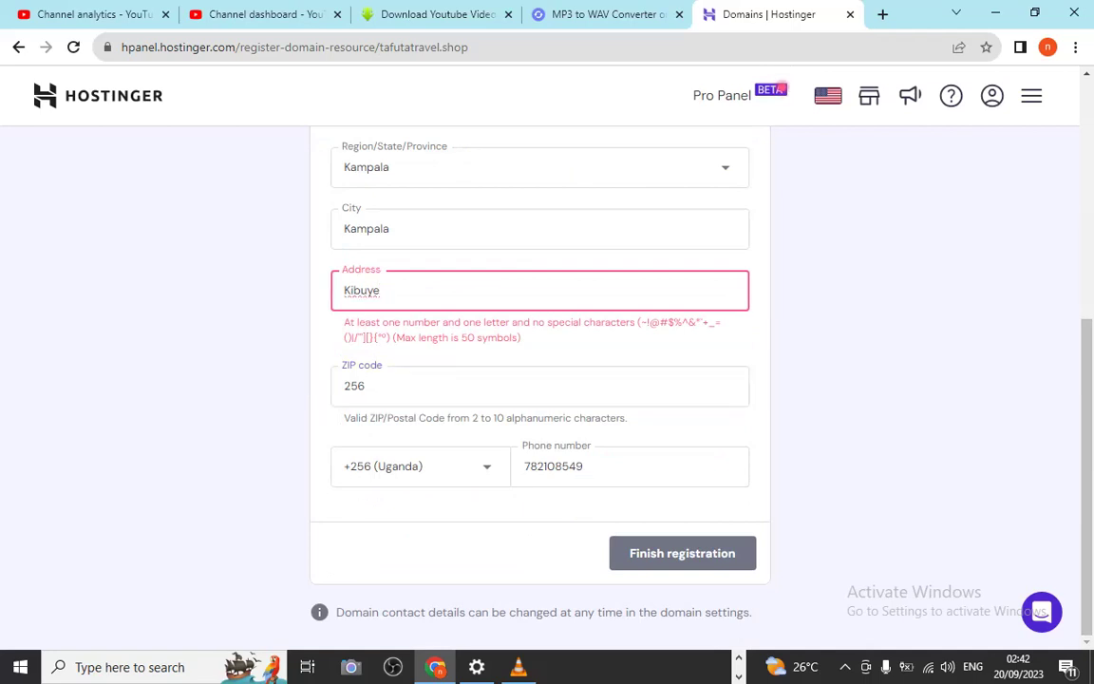
{"action": "type", "text": "Kampala"}
{"action": "key", "text": "BackSpace"}
{"action": "key", "text": "BackSpace"}
{"action": "key", "text": "BackSpace"}
{"action": "key", "text": "BackSpace"}
{"action": "key", "text": "BackSpace"}
{"action": "key", "text": "BackSpace"}
{"action": "key", "text": "BackSpace"}
{"action": "type", "text": "256"}
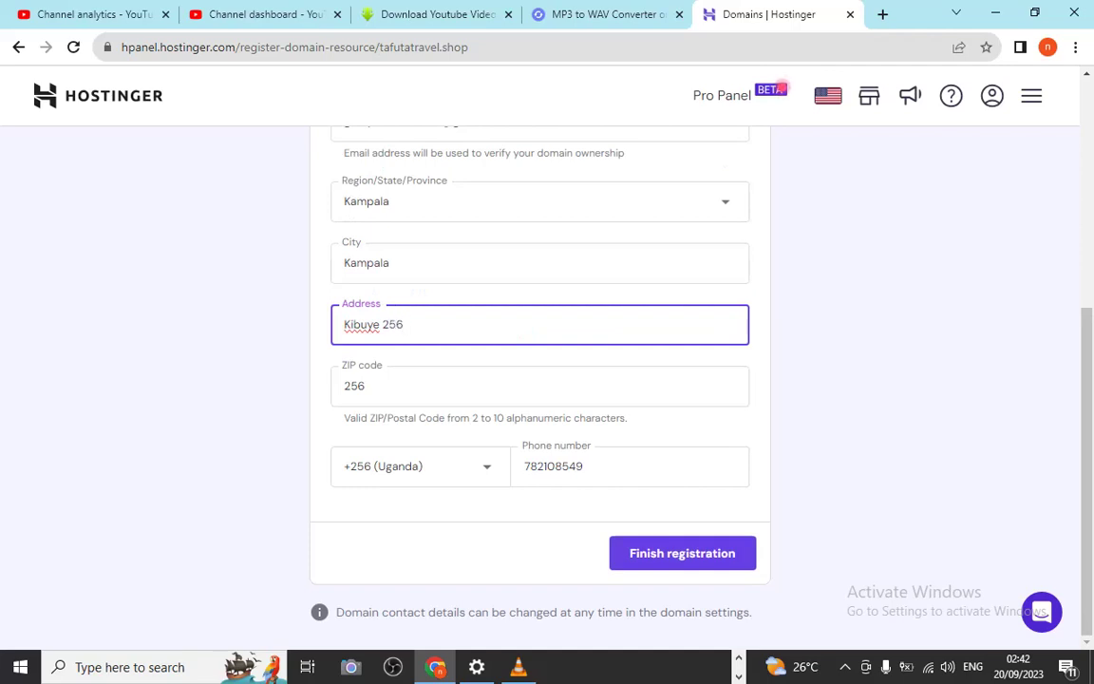
{"action": "left_click", "coordinate": [682, 553]}
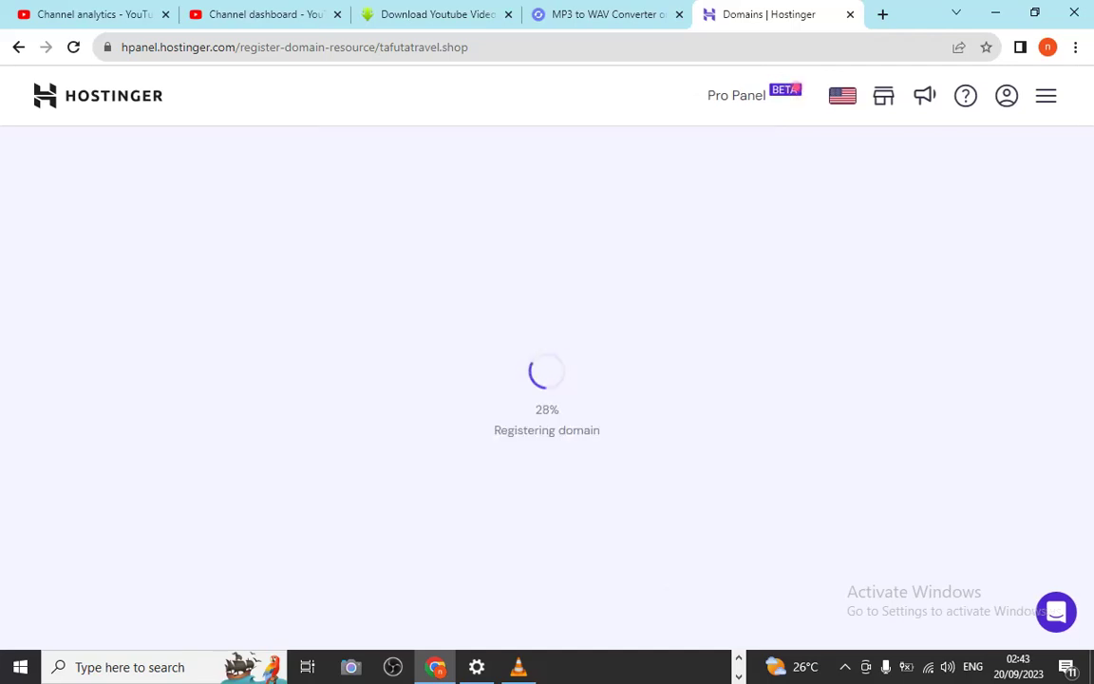